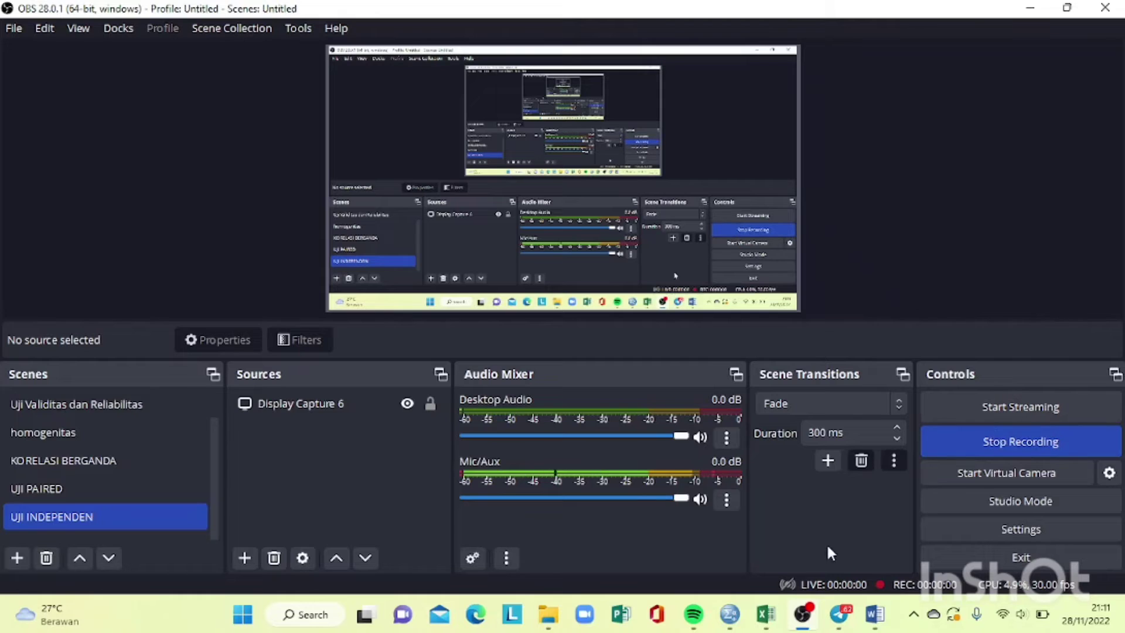
# Switch to the Excel workbook, enter the heading A in C2 of Sheet2, and fill C3:C22 with the group code 1
pyautogui.click(739, 606)
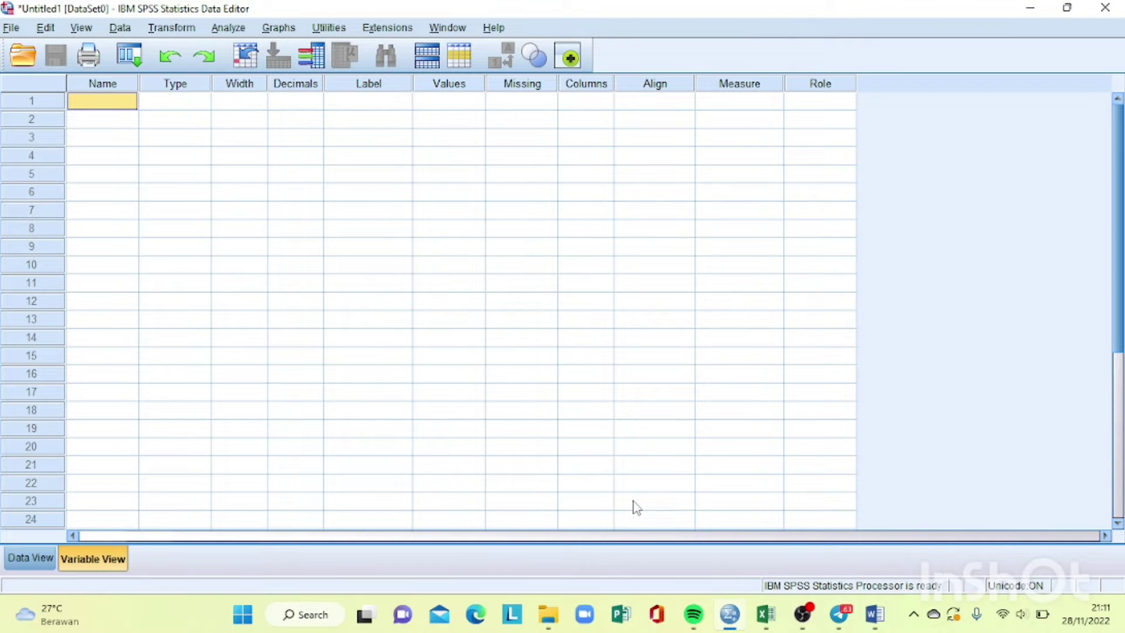
pyautogui.click(759, 615)
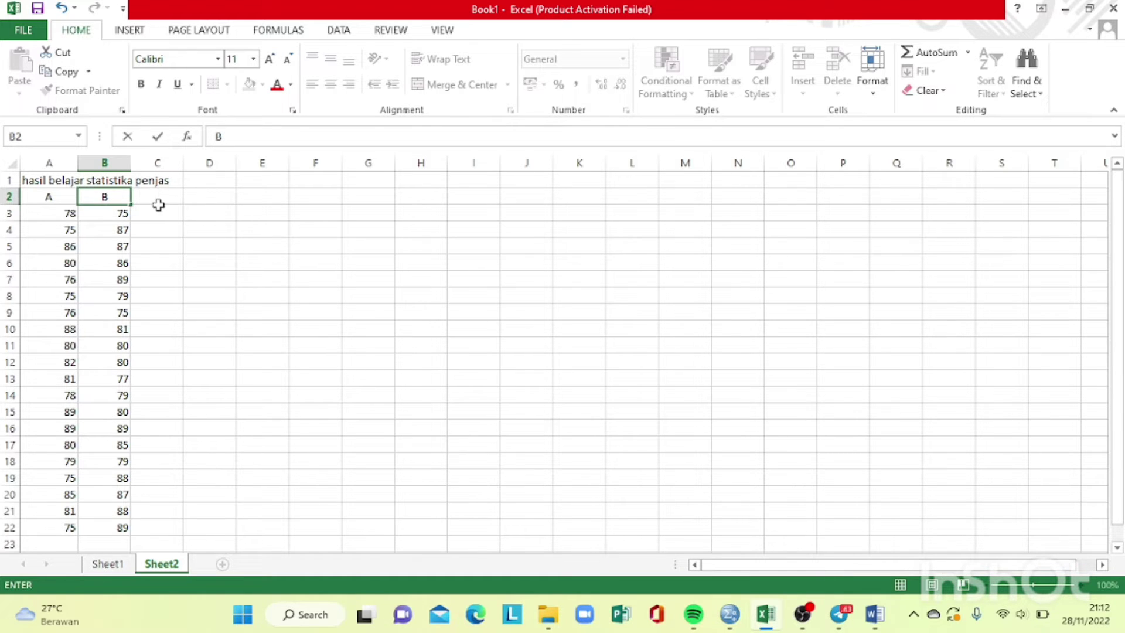
pyautogui.click(157, 197)
pyautogui.write('A')
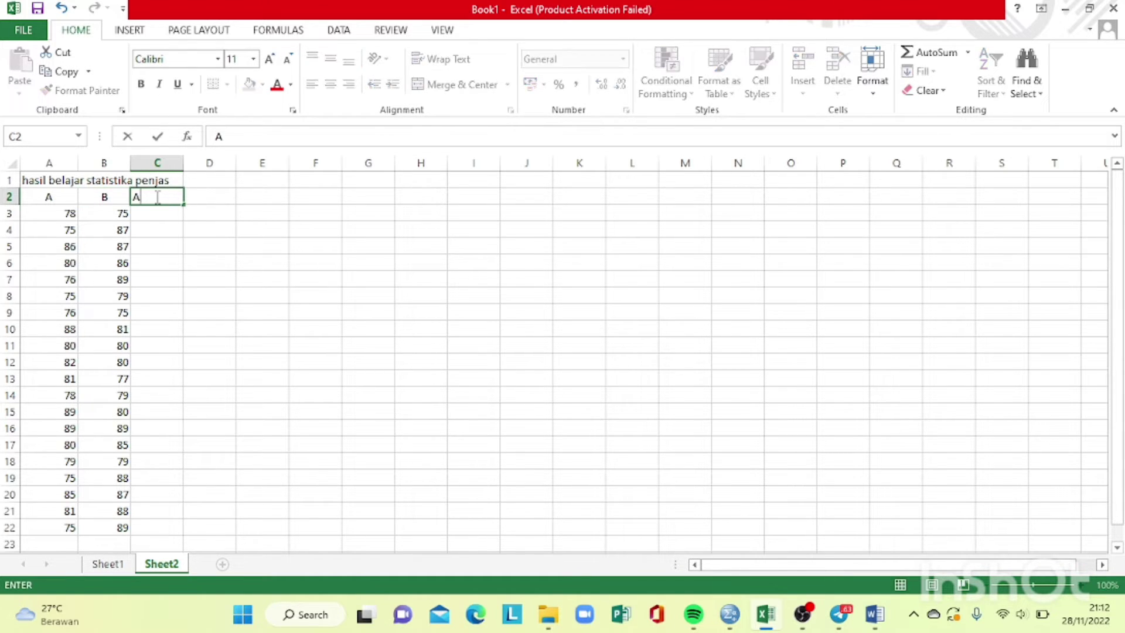
pyautogui.hotkey('ctrl', 'Return')
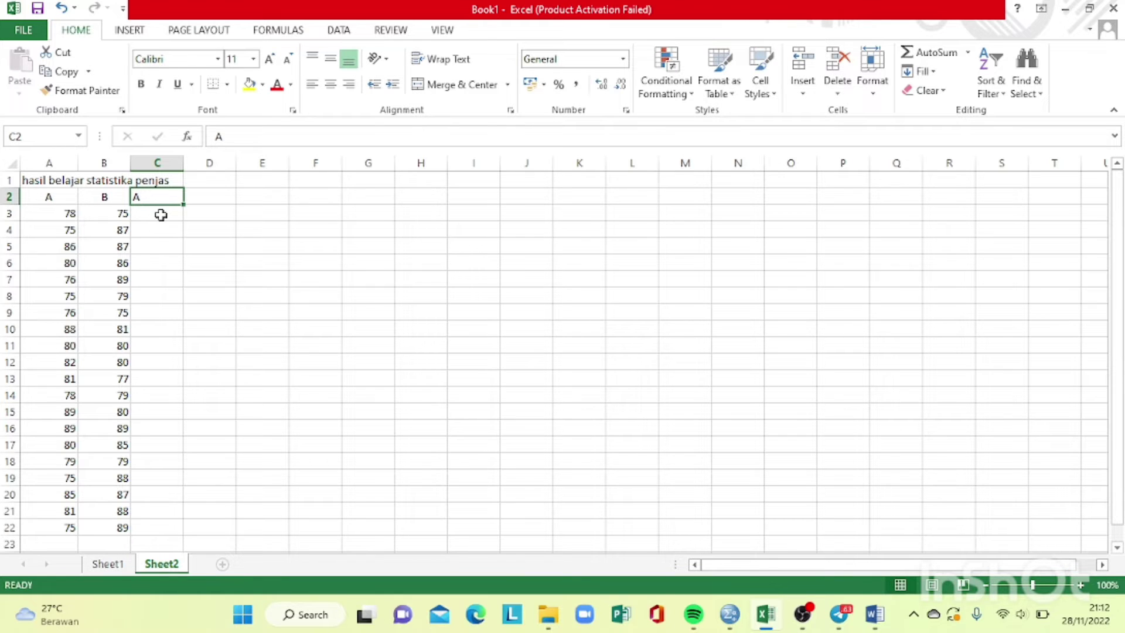
pyautogui.click(161, 214)
pyautogui.write('1')
pyautogui.hotkey('ctrl', 'Return')
pyautogui.moveTo(183, 222); pyautogui.dragTo(167, 530)
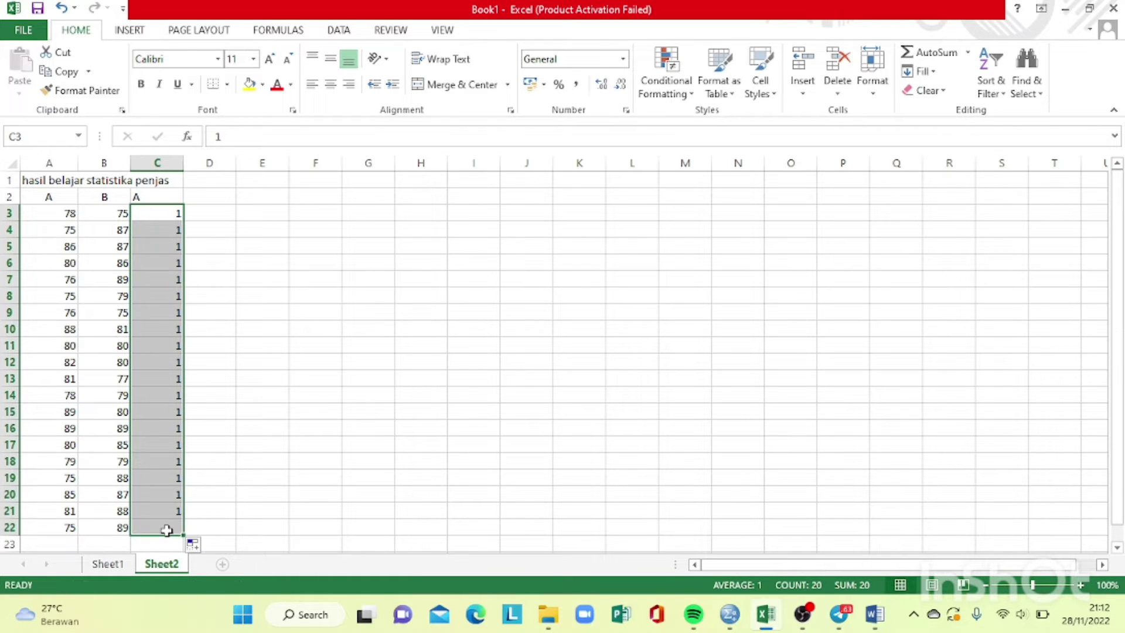
# Enter the heading B in D2 and fill D3:D22 with the group code 2
pyautogui.click(217, 202)
pyautogui.write('B')
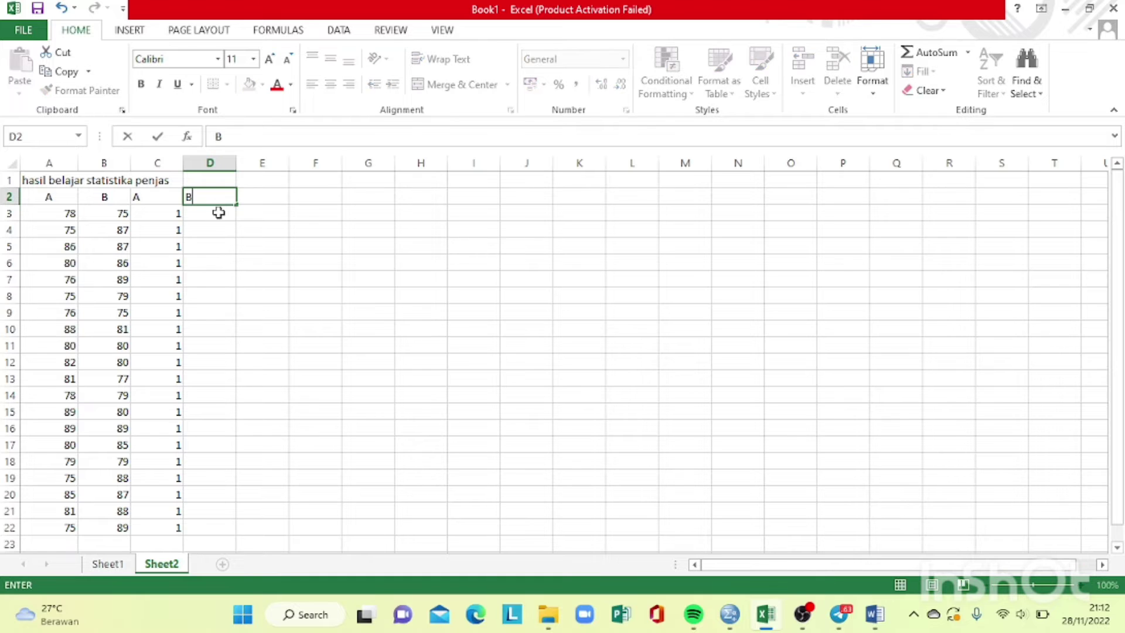
pyautogui.press('Return')
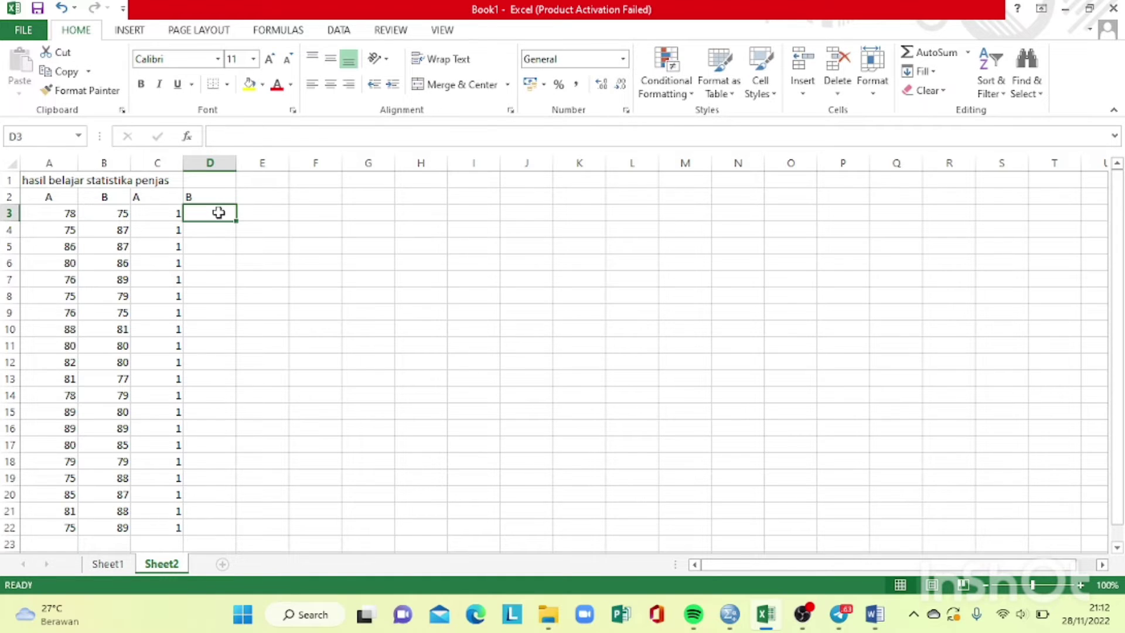
pyautogui.write('2')
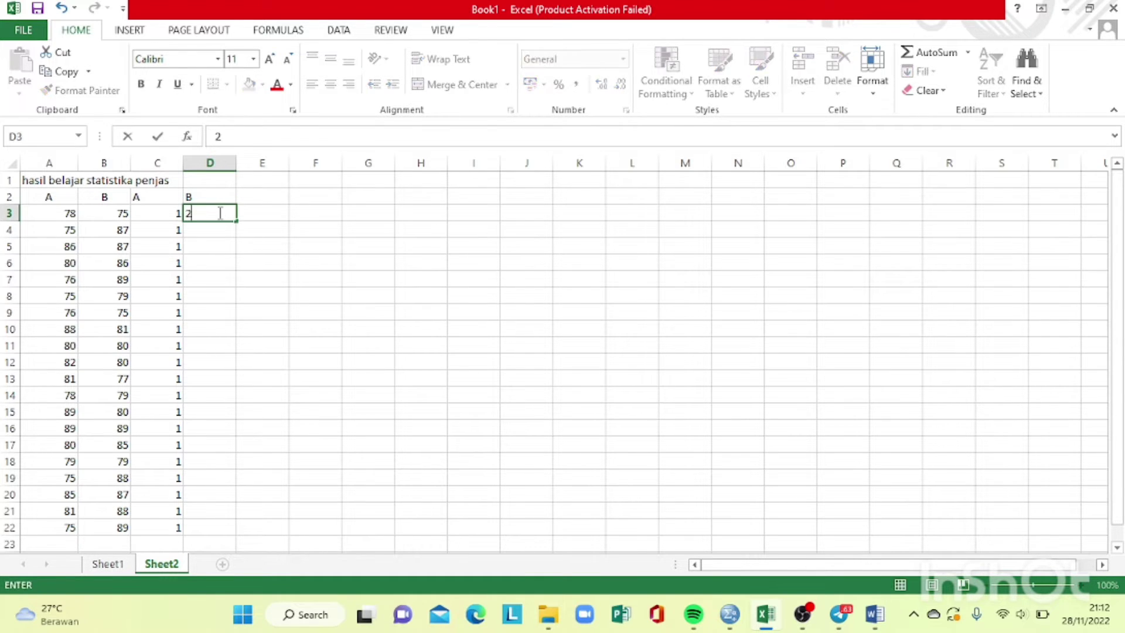
pyautogui.moveTo(237, 220); pyautogui.dragTo(230, 538)
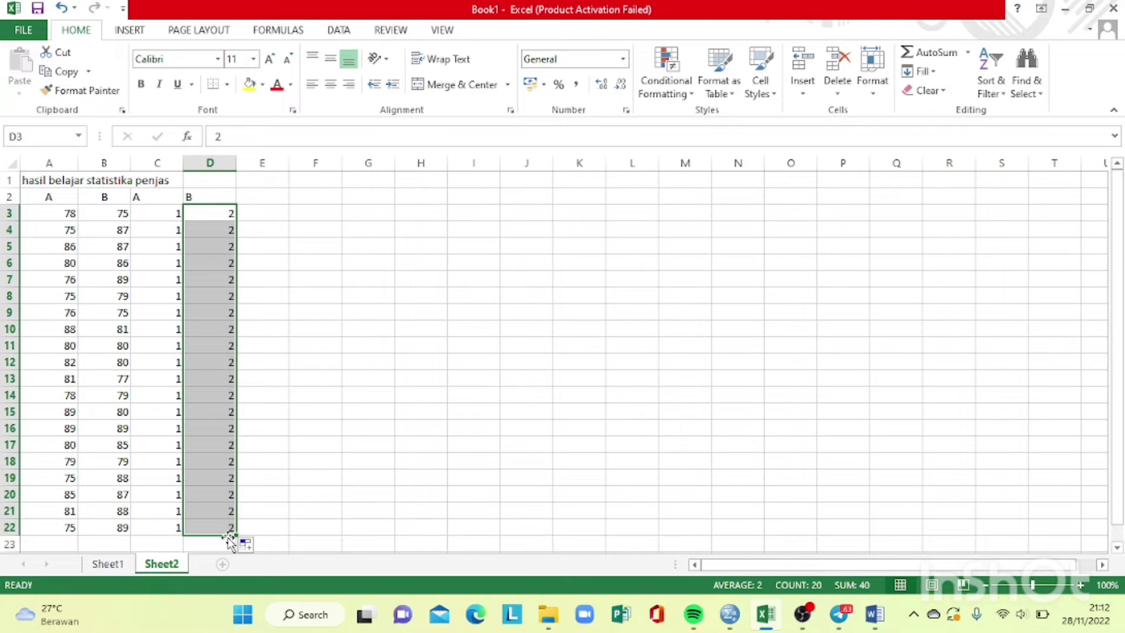
pyautogui.click(271, 474)
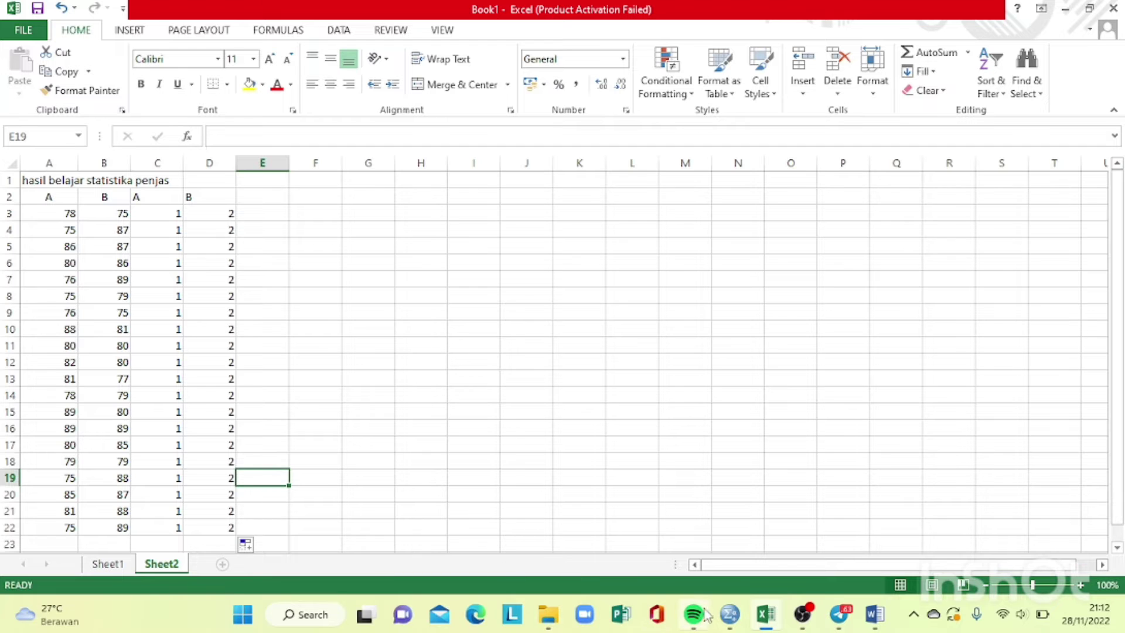
# Switch to SPSS Statistics and define two variables named Hasil and Kelas in the first two rows
pyautogui.click(729, 614)
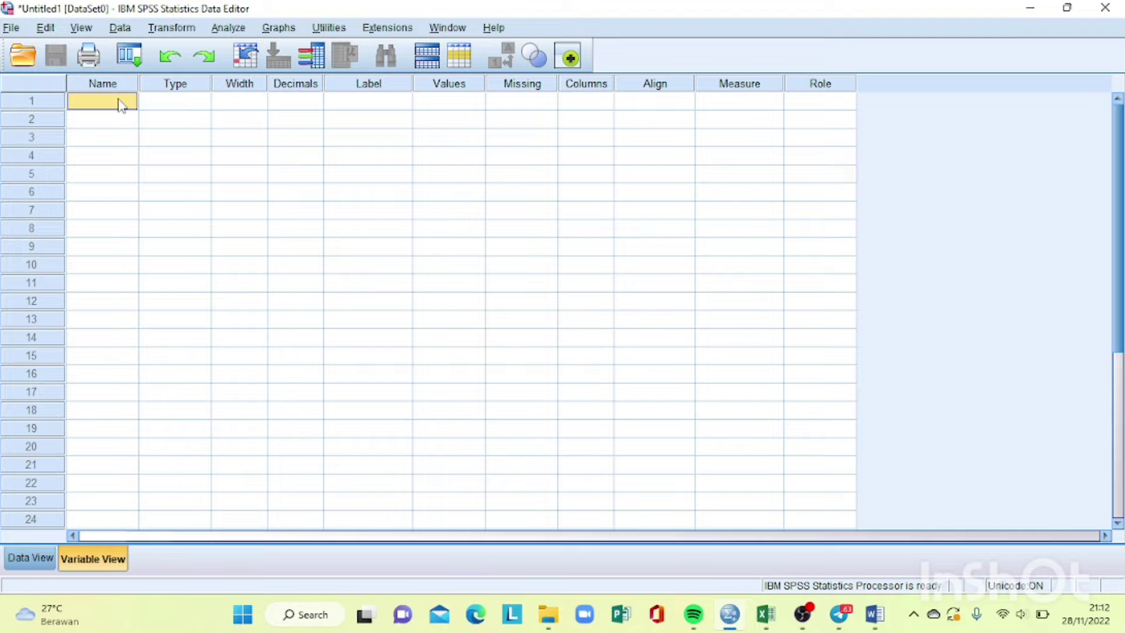
pyautogui.write('Hasil')
pyautogui.click(109, 120)
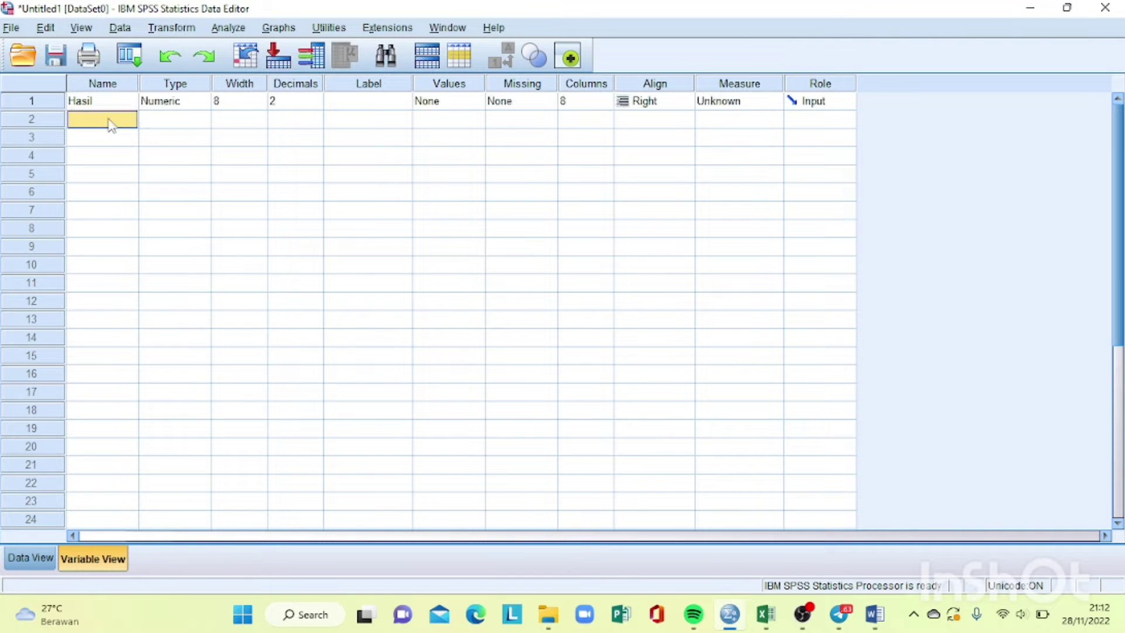
pyautogui.write('k')
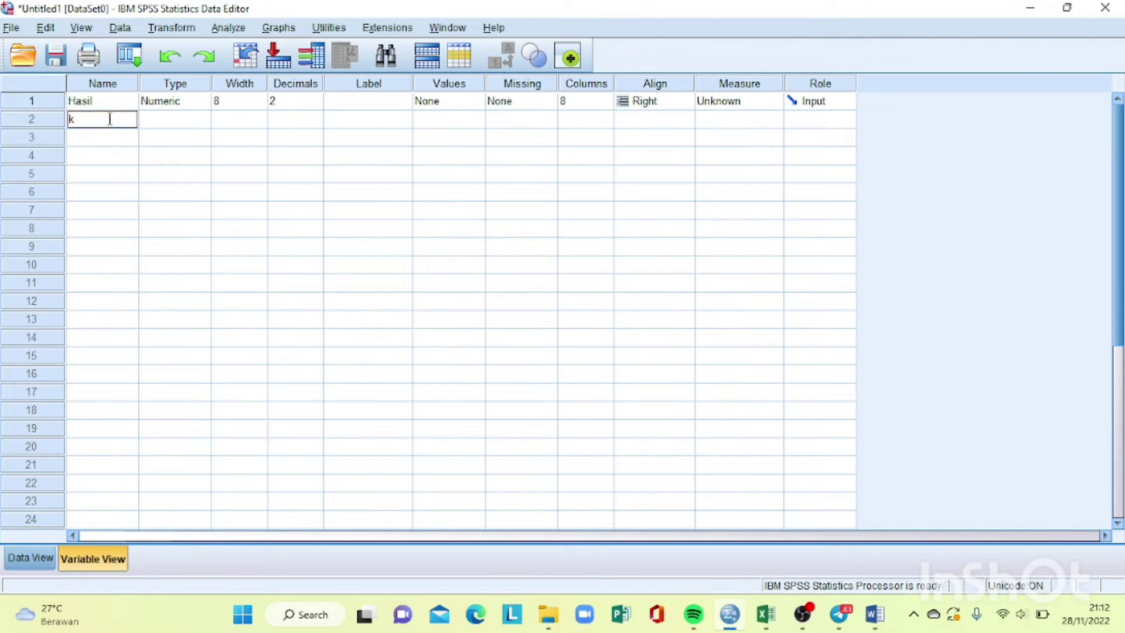
pyautogui.press('BackSpace')
pyautogui.press('capslock')
pyautogui.write('K')
pyautogui.press('capslock')
pyautogui.write('elas')
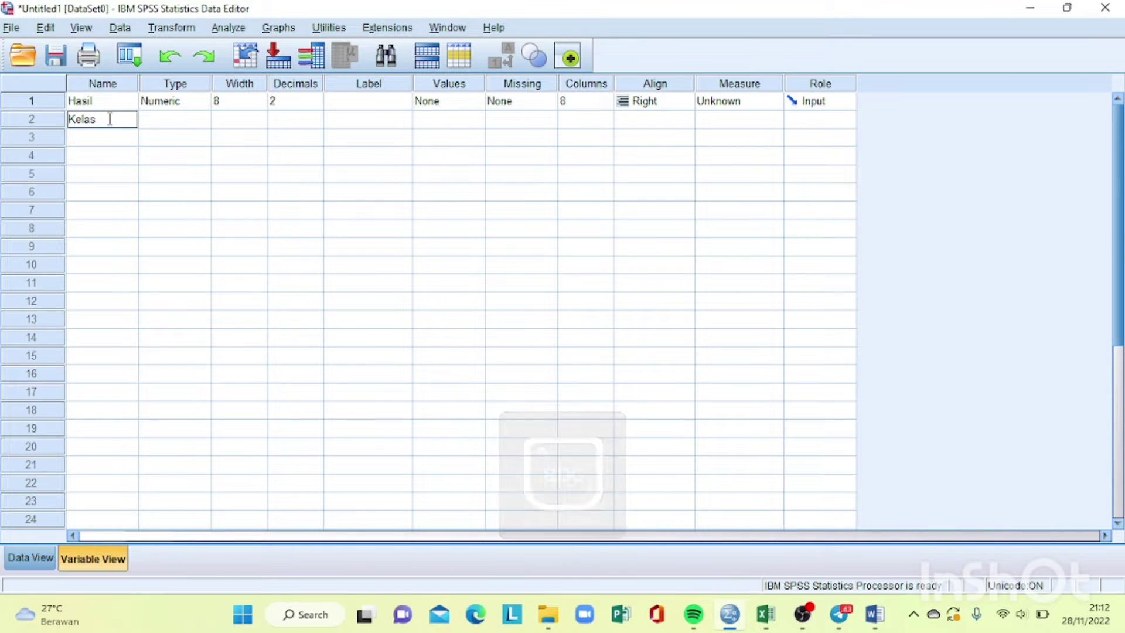
# Set the label of the Hasil variable to "hasil belajar penjas"
pyautogui.click(359, 102)
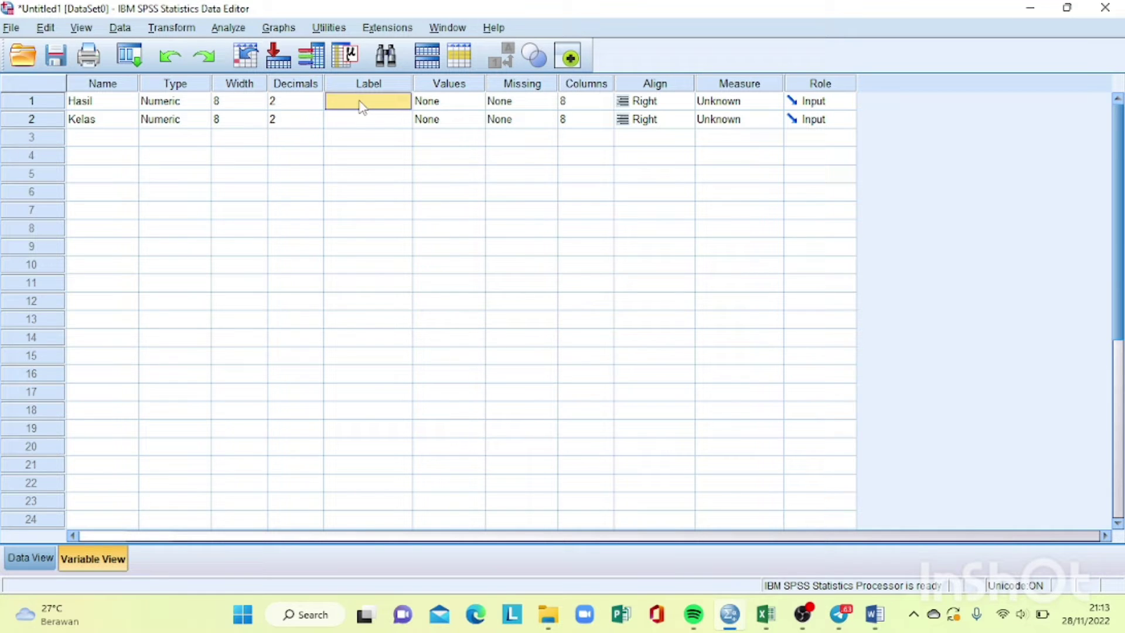
pyautogui.write('penjas')
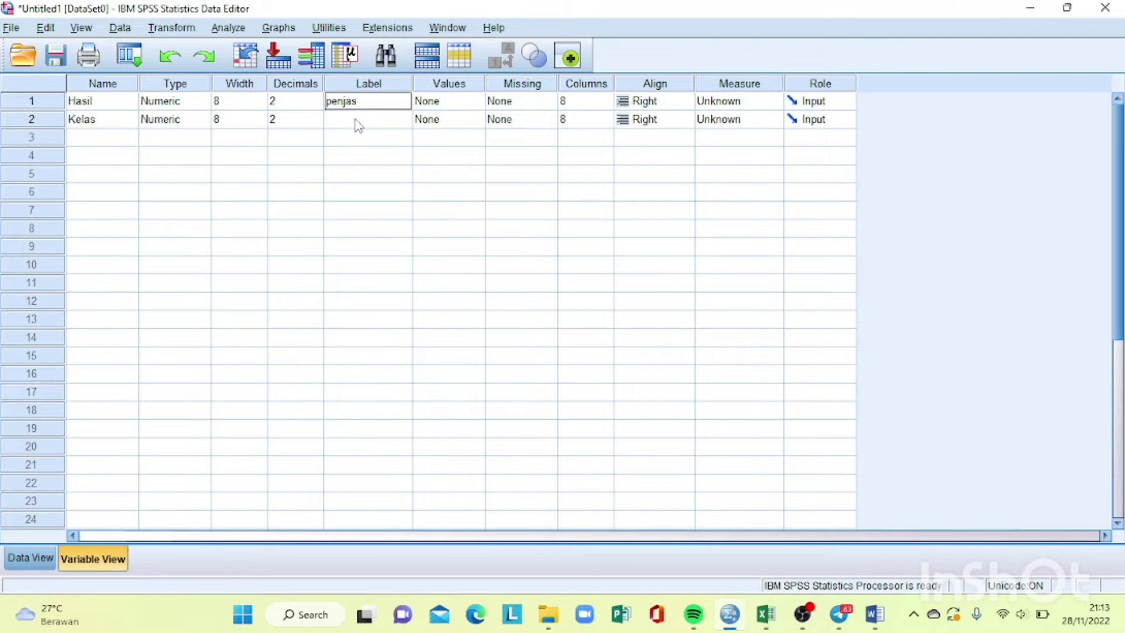
pyautogui.click(358, 124)
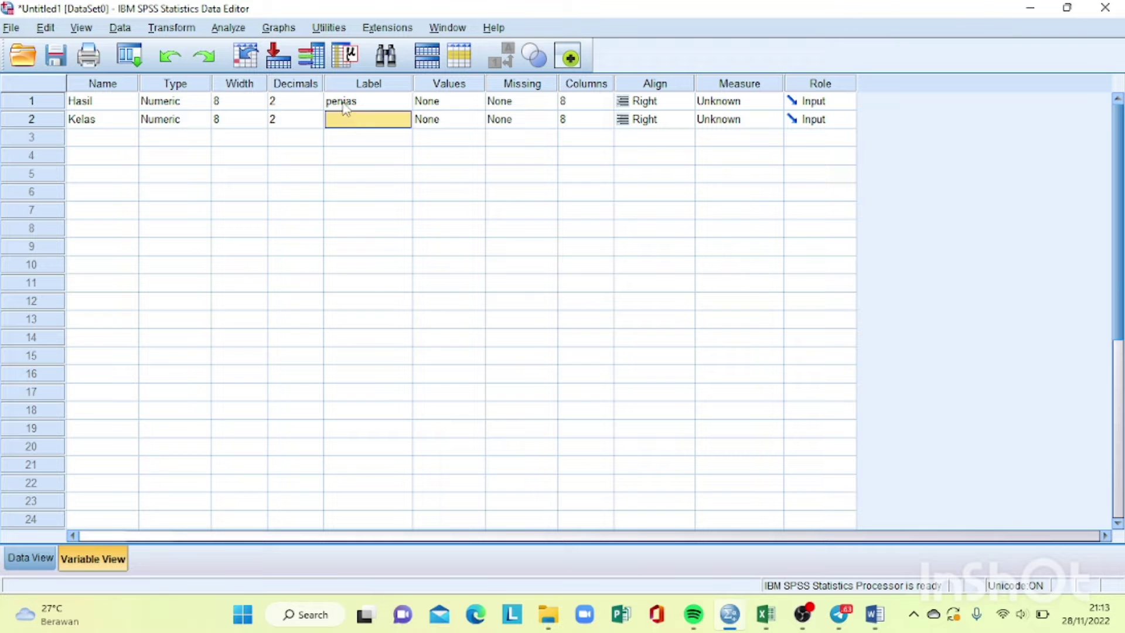
pyautogui.doubleClick(344, 101)
pyautogui.click(327, 101)
pyautogui.write('hasil')
pyautogui.press('BackSpace')
pyautogui.press('BackSpace')
pyautogui.write('sil b')
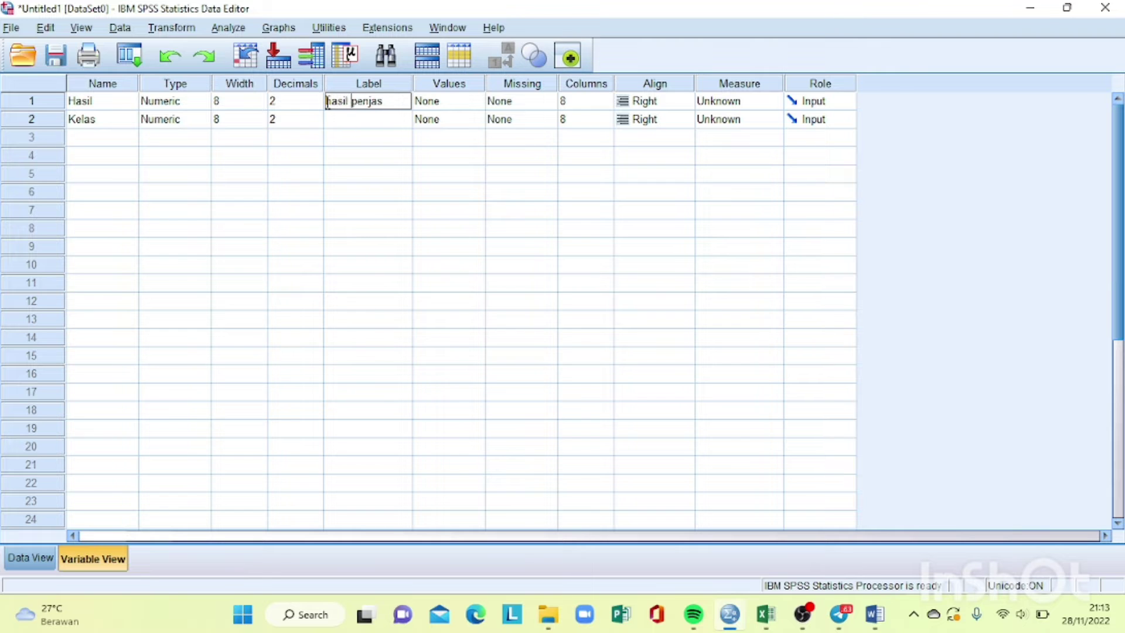
pyautogui.write('elaja')
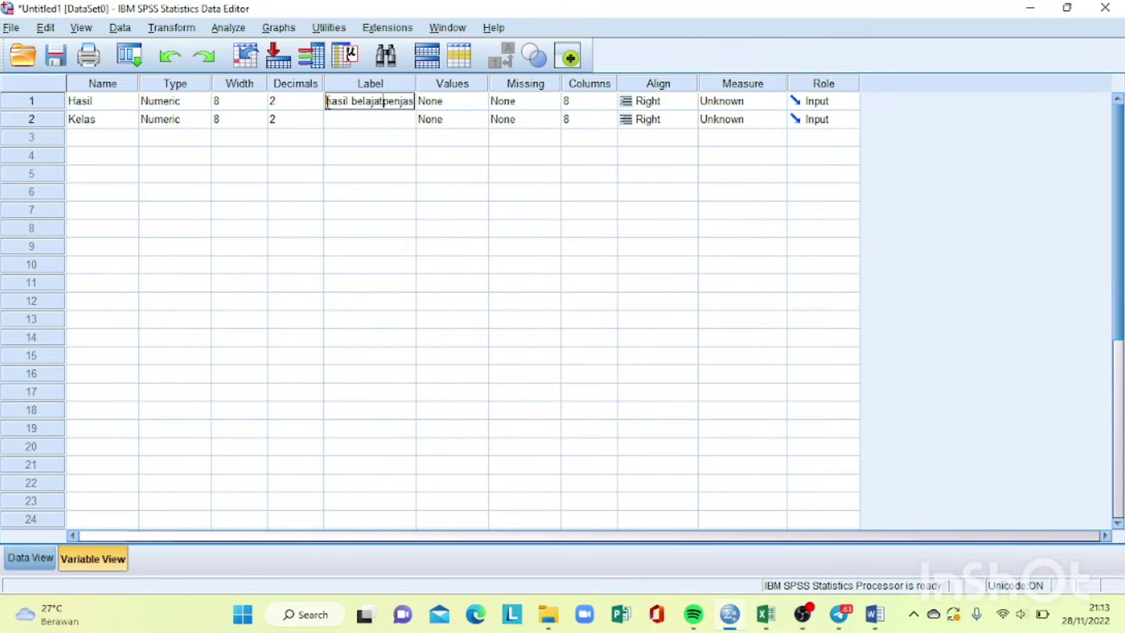
pyautogui.write('r')
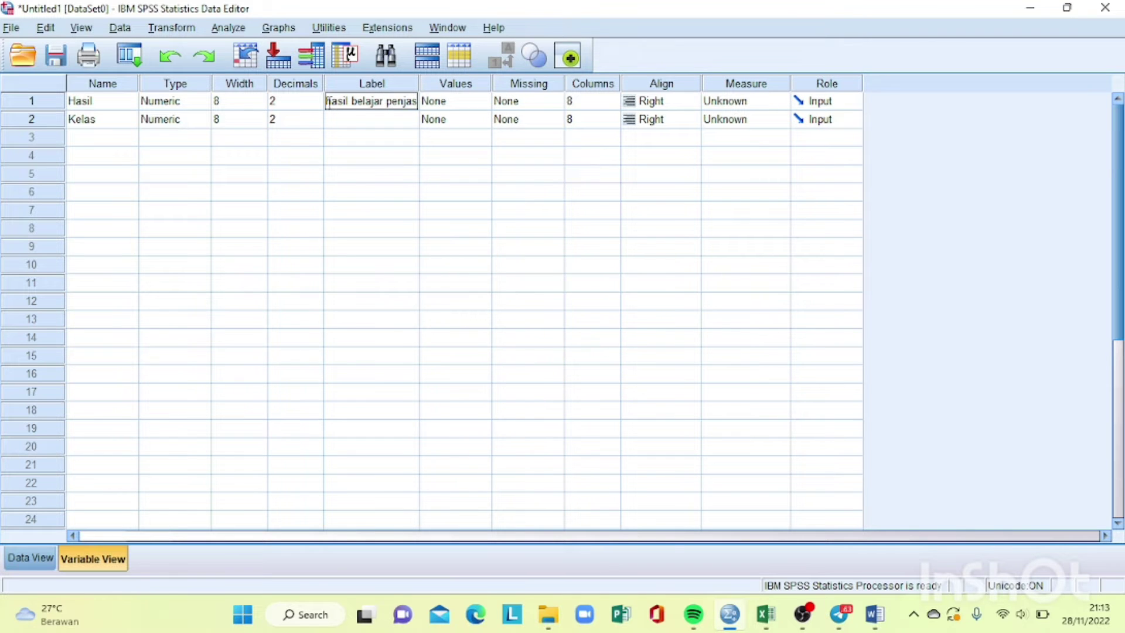
pyautogui.press('Return')
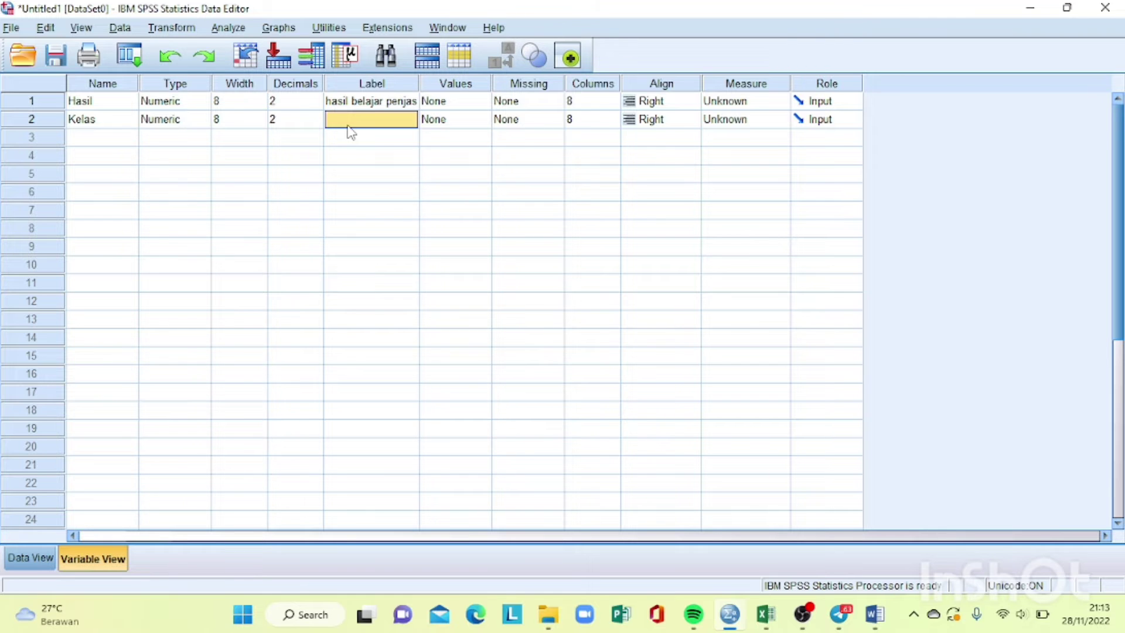
# Set the label of the Kelas variable to "kelas"
pyautogui.write('ke')
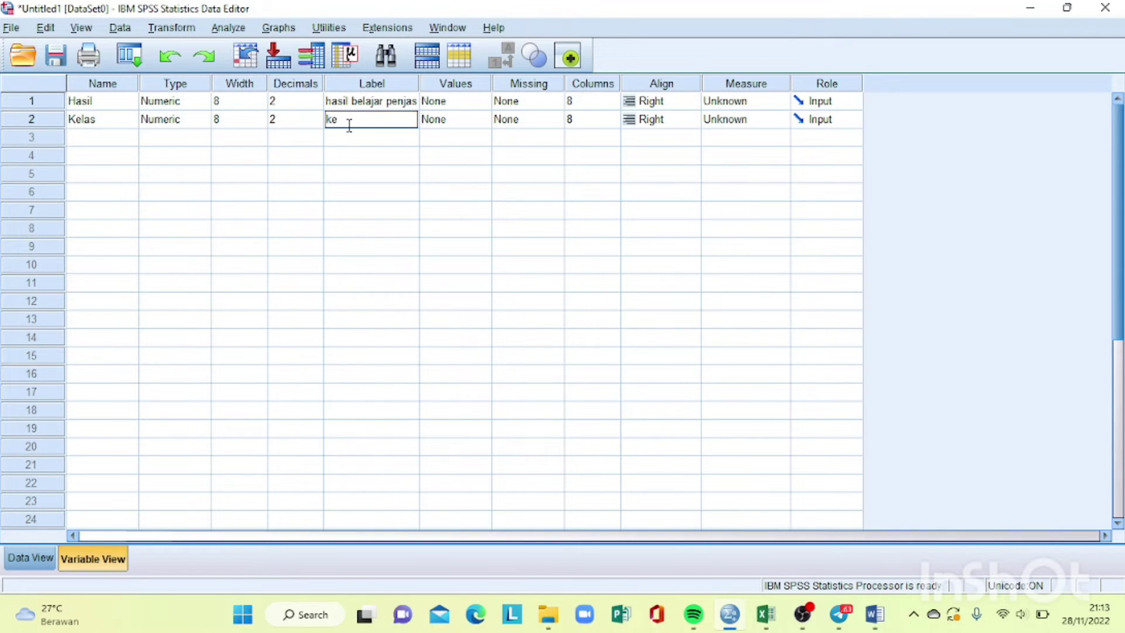
pyautogui.write('las')
pyautogui.click(374, 141)
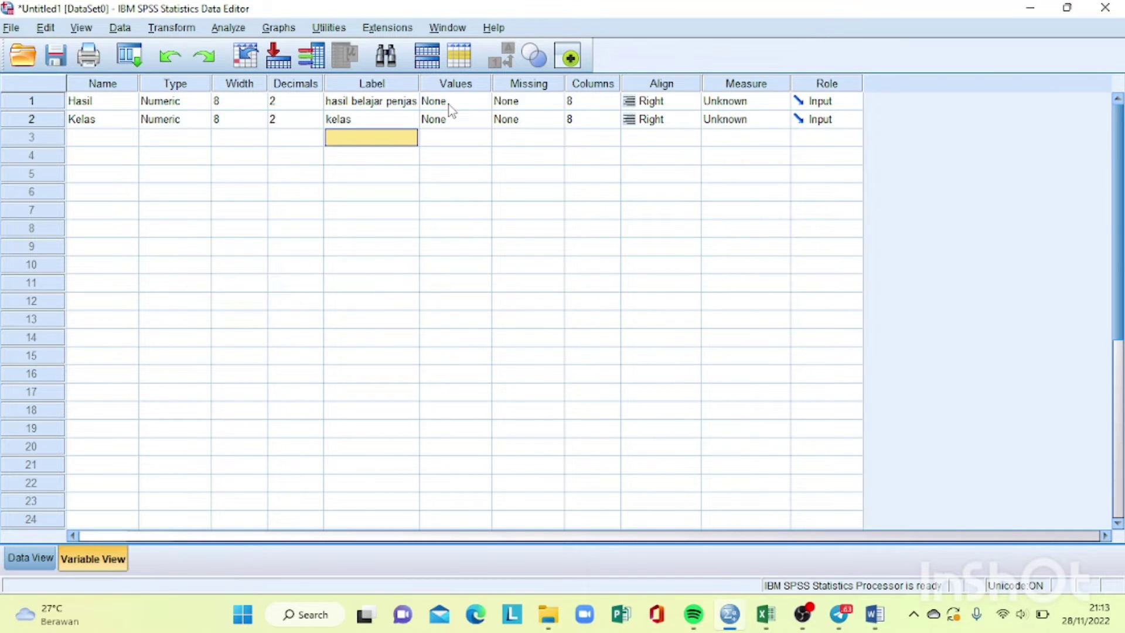
# Open the value labels of the Kelas variable and add value 1 with the label "kelas A"
pyautogui.click(445, 123)
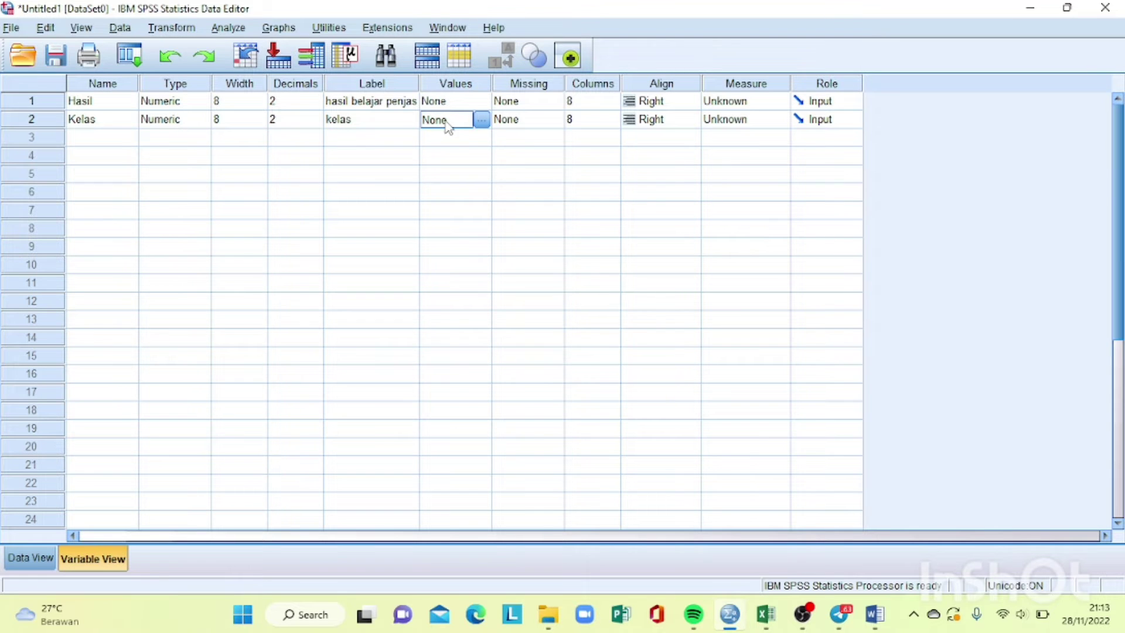
pyautogui.click(480, 120)
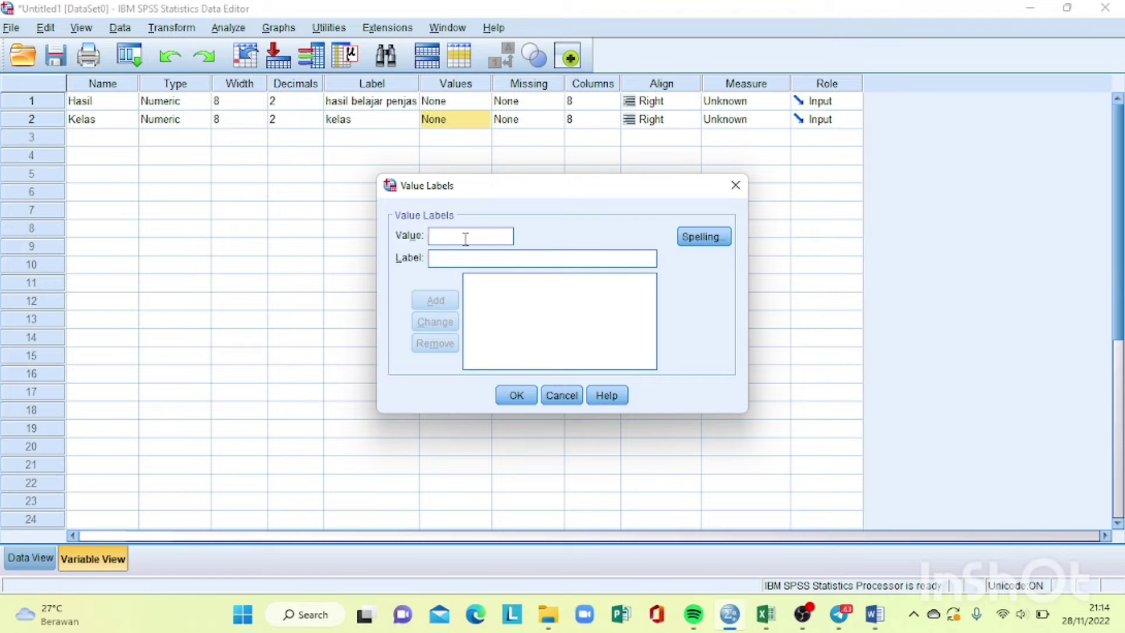
pyautogui.write('1')
pyautogui.click(459, 258)
pyautogui.write('ke')
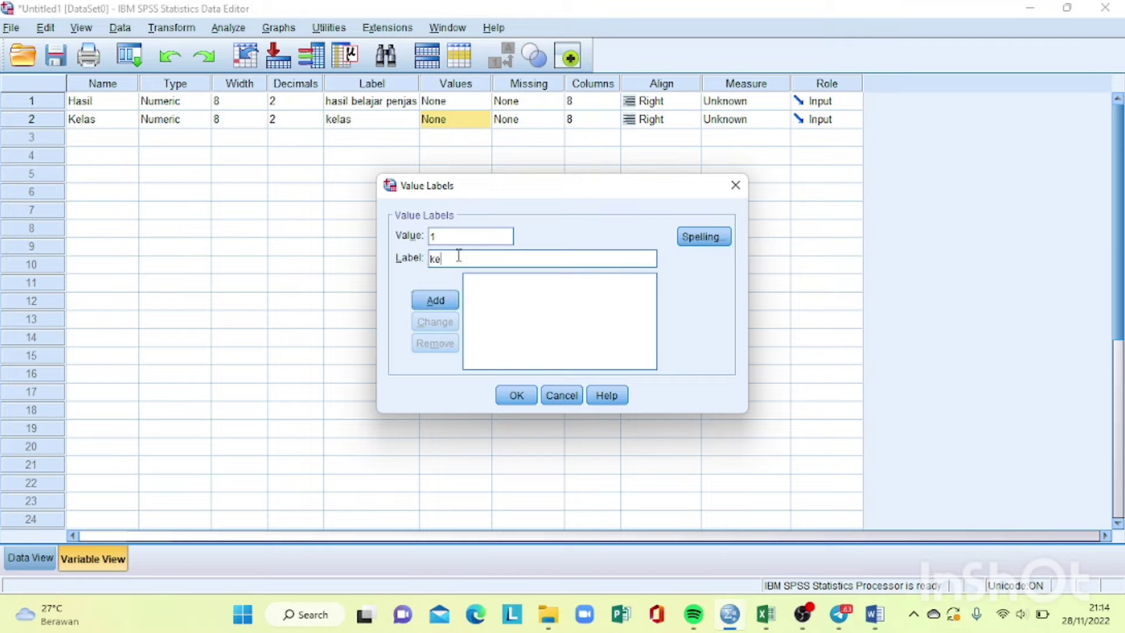
pyautogui.write('las')
pyautogui.press('capslock')
pyautogui.write('A')
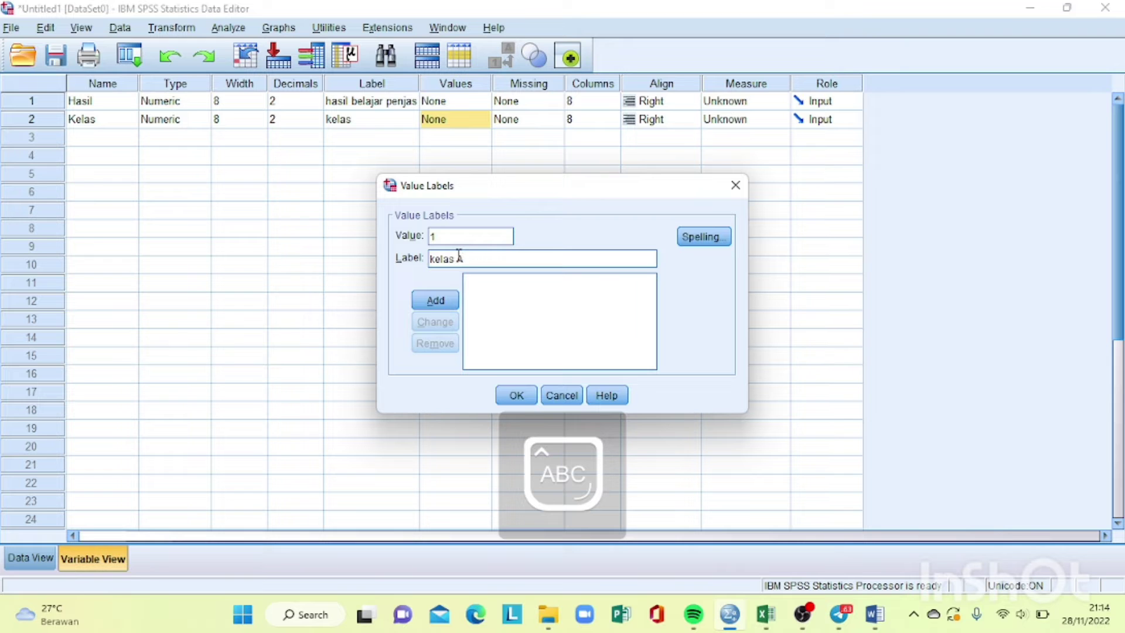
pyautogui.click(441, 300)
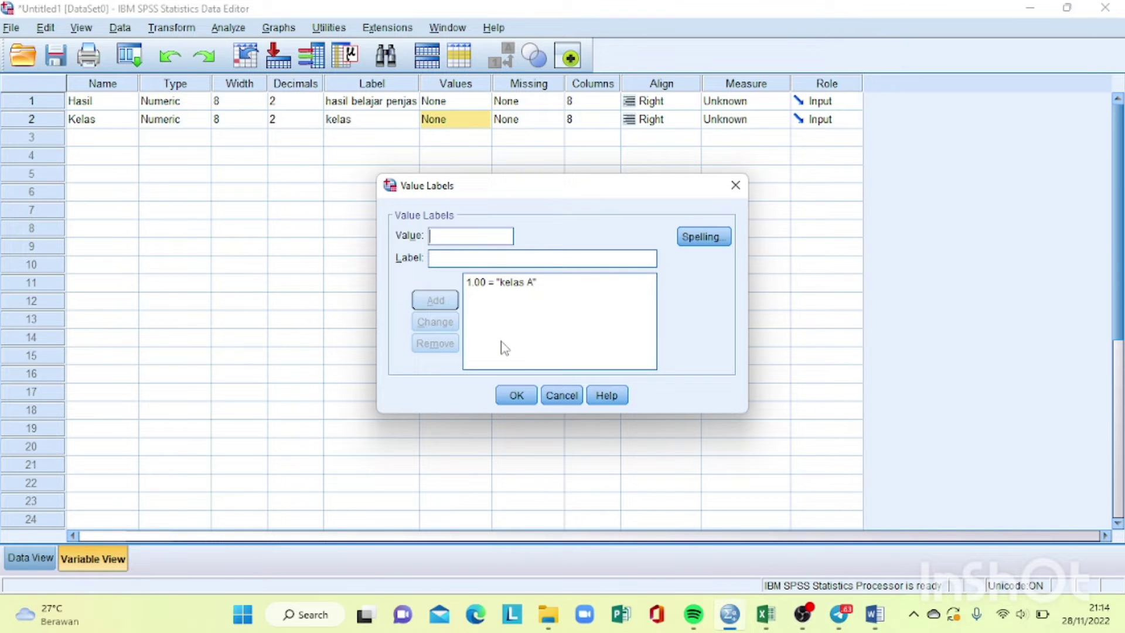
# Add value 2 with the label "KELAS B" to the Kelas variable and apply the value labels
pyautogui.click(492, 237)
pyautogui.write('2')
pyautogui.click(478, 259)
pyautogui.write('KELAS B')
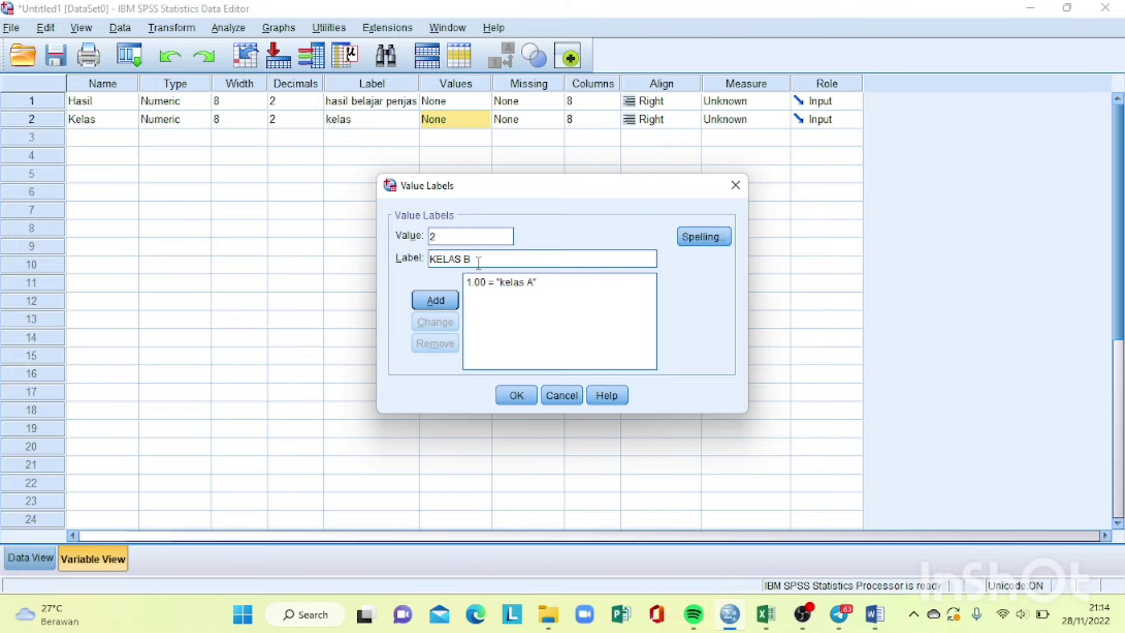
pyautogui.click(435, 299)
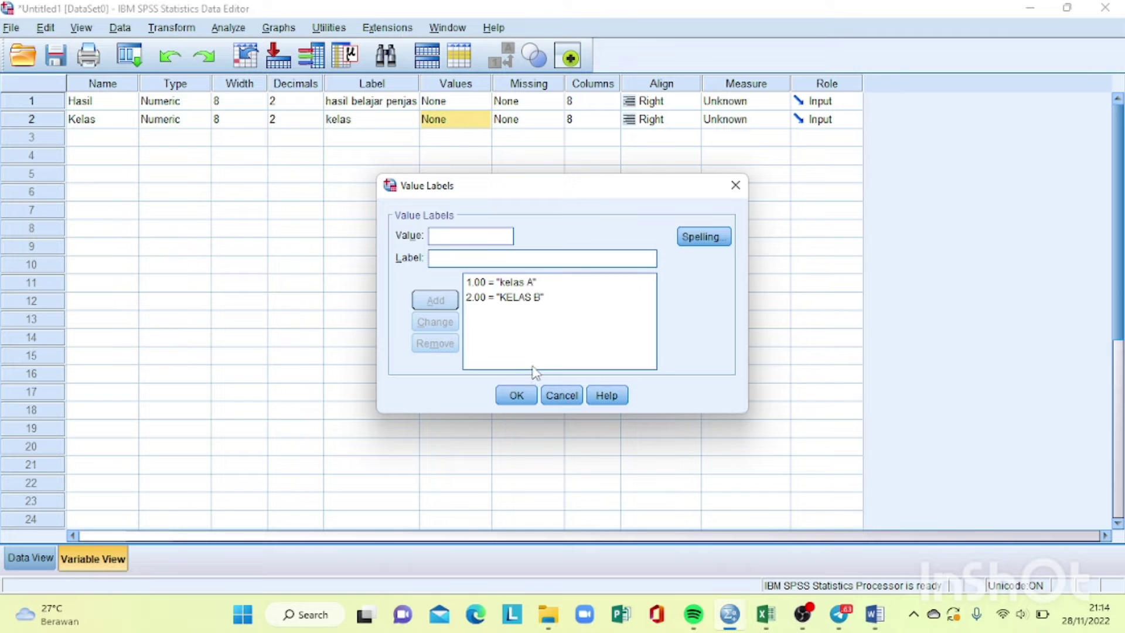
pyautogui.click(516, 395)
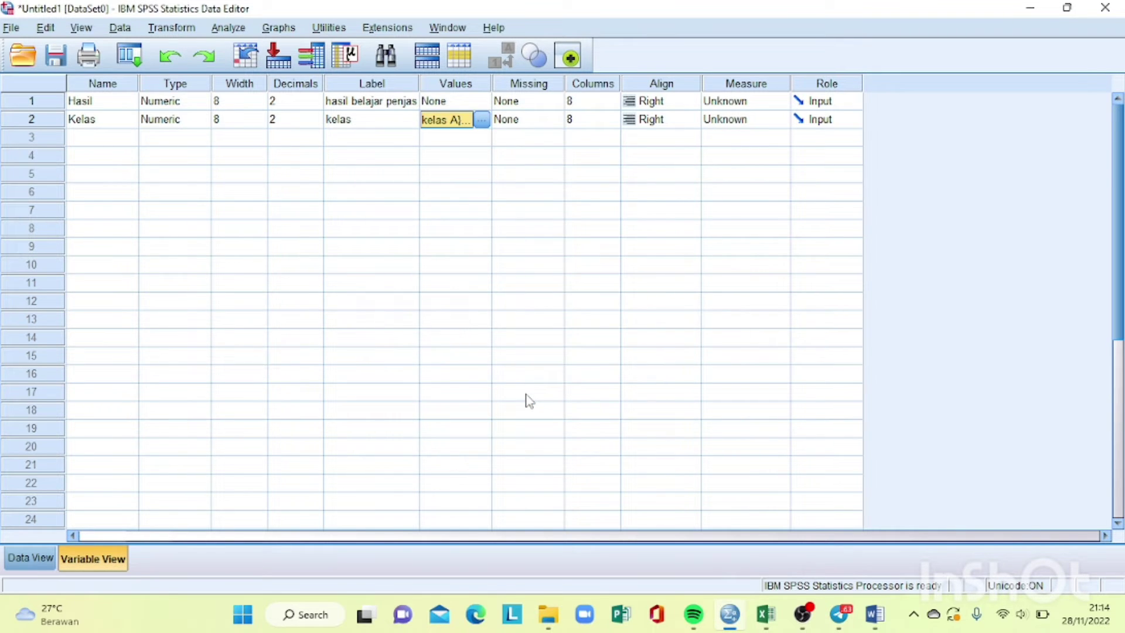
# Copy the class A scores in A3:A22 from the Excel sheet into the Hasil column of the SPSS data, starting at row 1
pyautogui.click(19, 547)
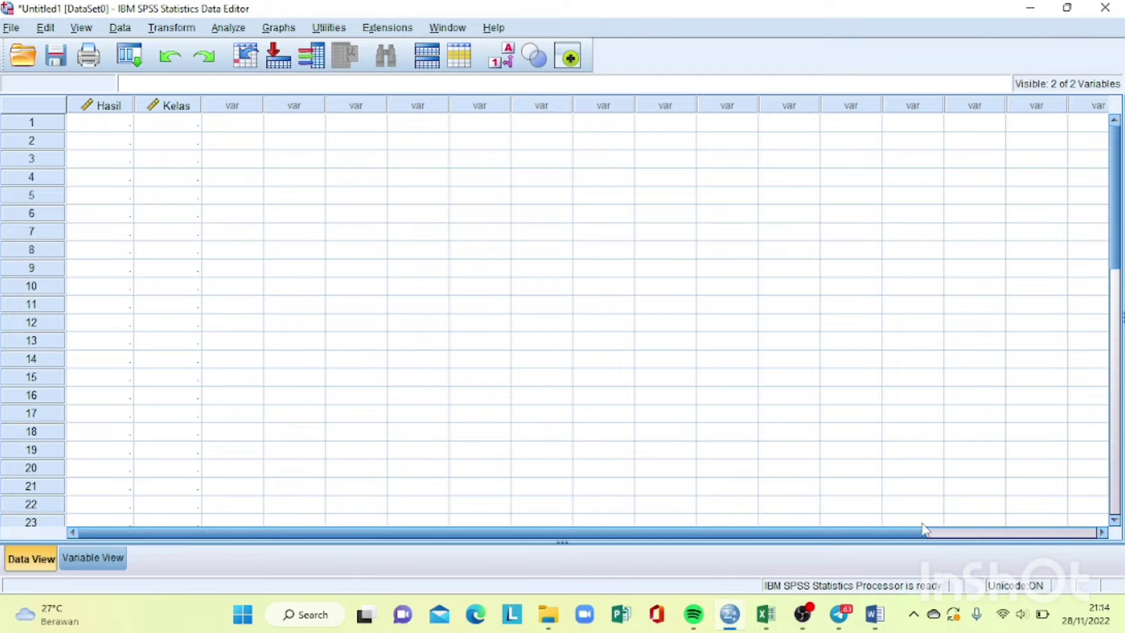
pyautogui.click(763, 613)
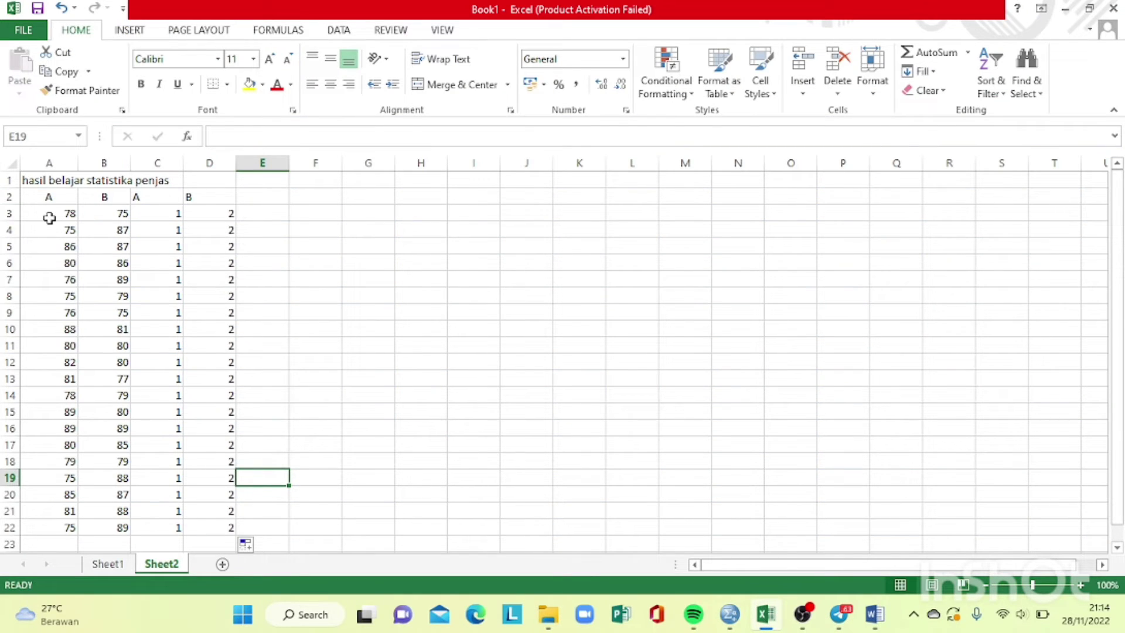
pyautogui.moveTo(61, 212); pyautogui.dragTo(55, 523)
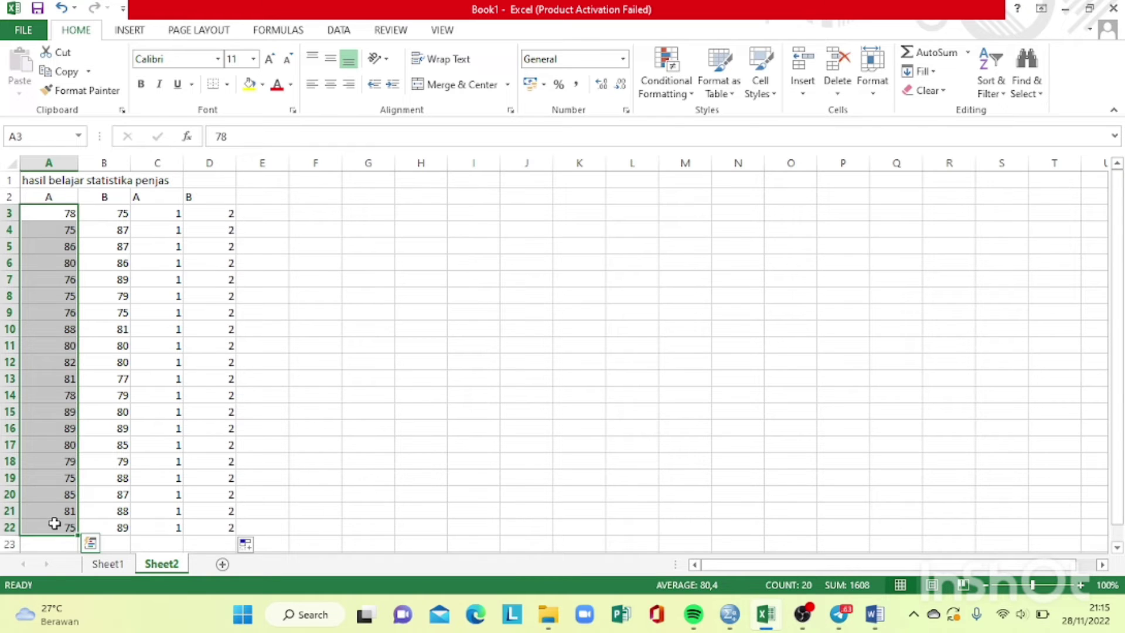
pyautogui.hotkey('ctrl', 'c')
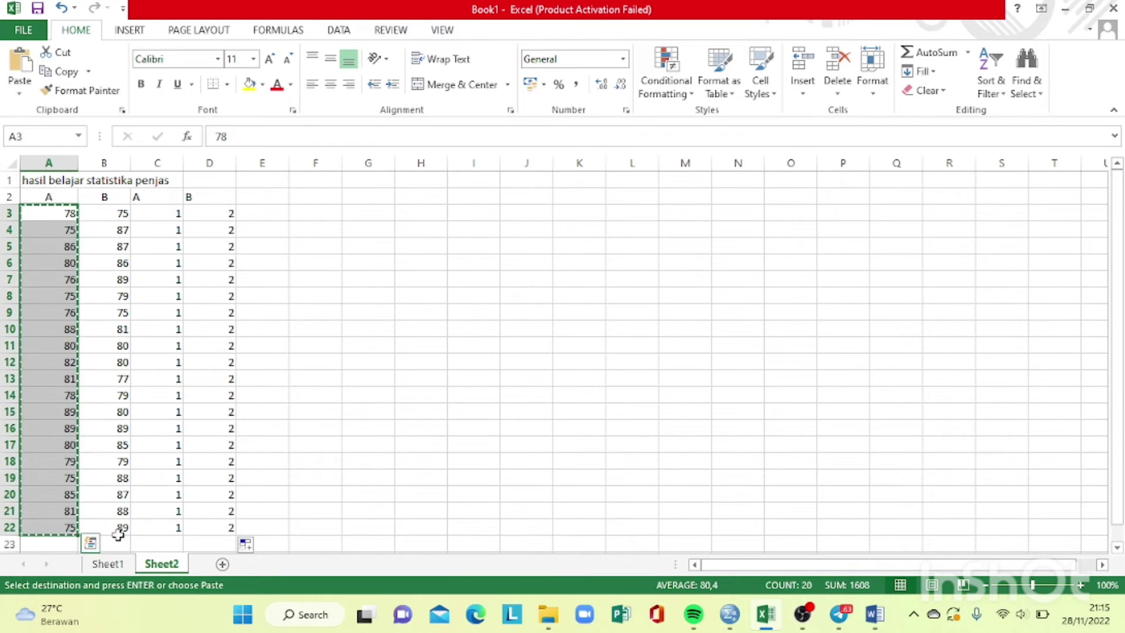
pyautogui.click(730, 612)
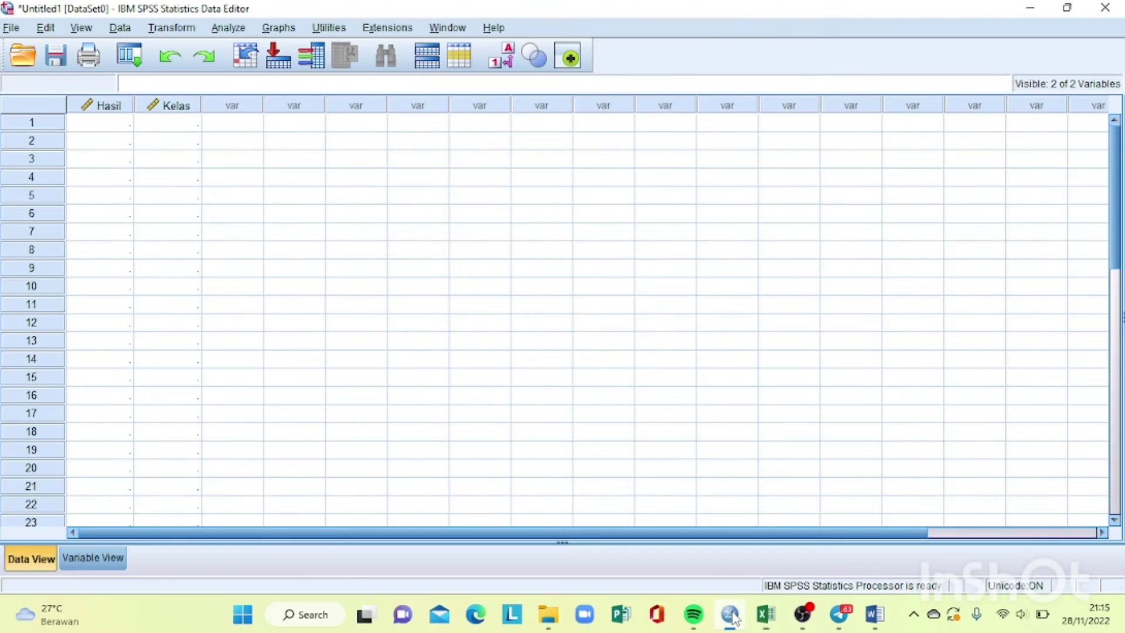
pyautogui.click(105, 125)
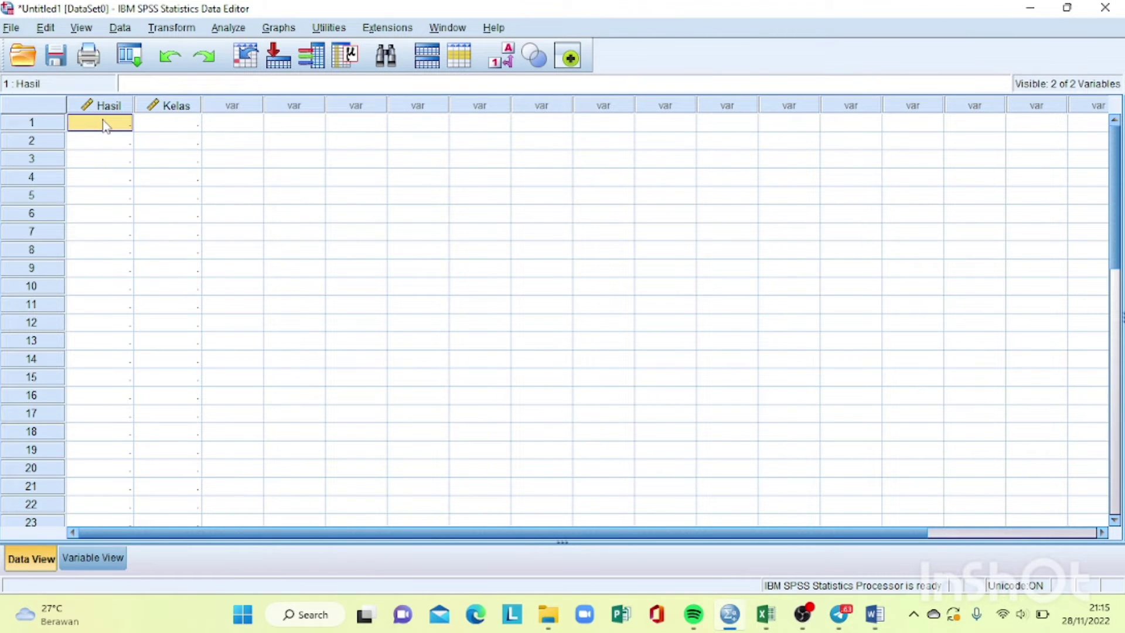
pyautogui.hotkey('ctrl', 'v')
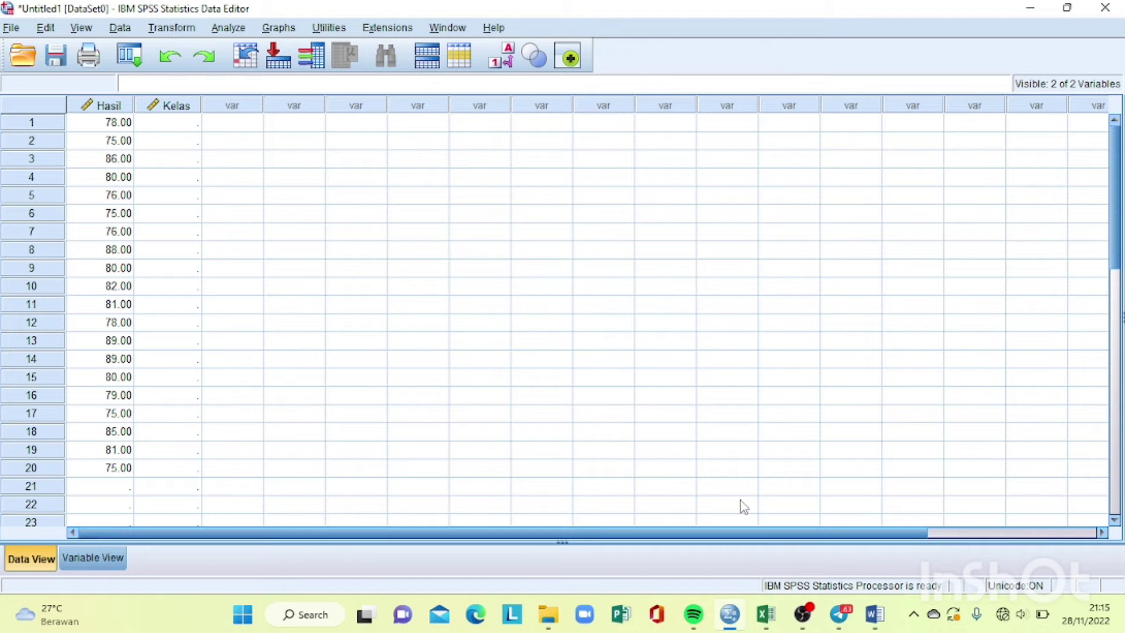
# Copy the class B scores in B3:B22 from Excel and append them to the Hasil column in SPSS from row 21
pyautogui.click(765, 621)
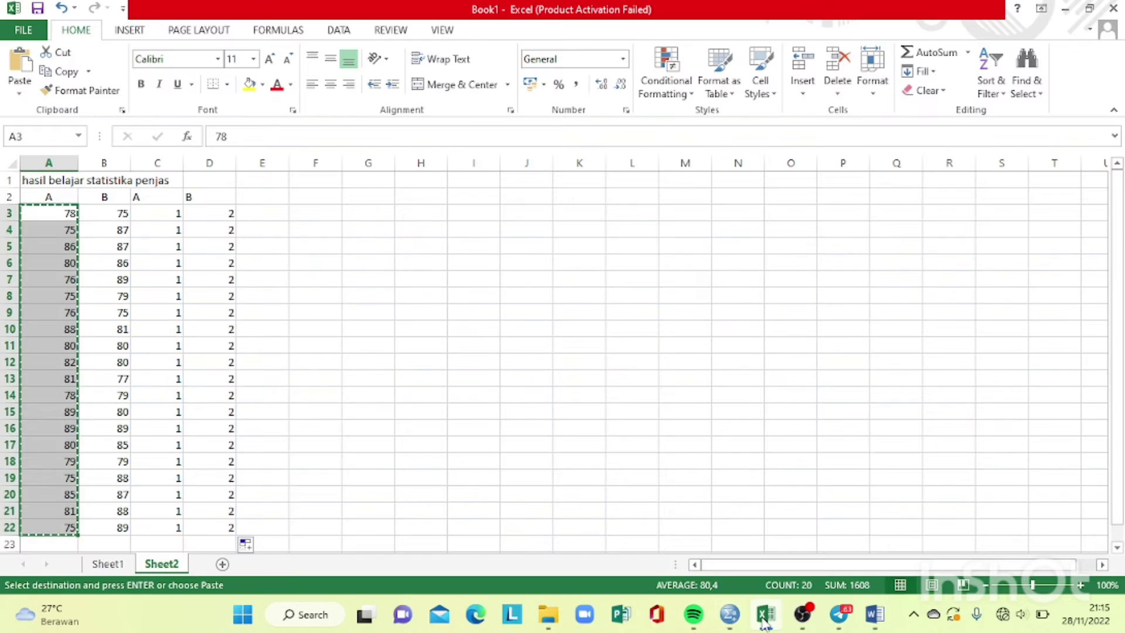
pyautogui.click(123, 212)
pyautogui.moveTo(123, 212); pyautogui.dragTo(109, 523)
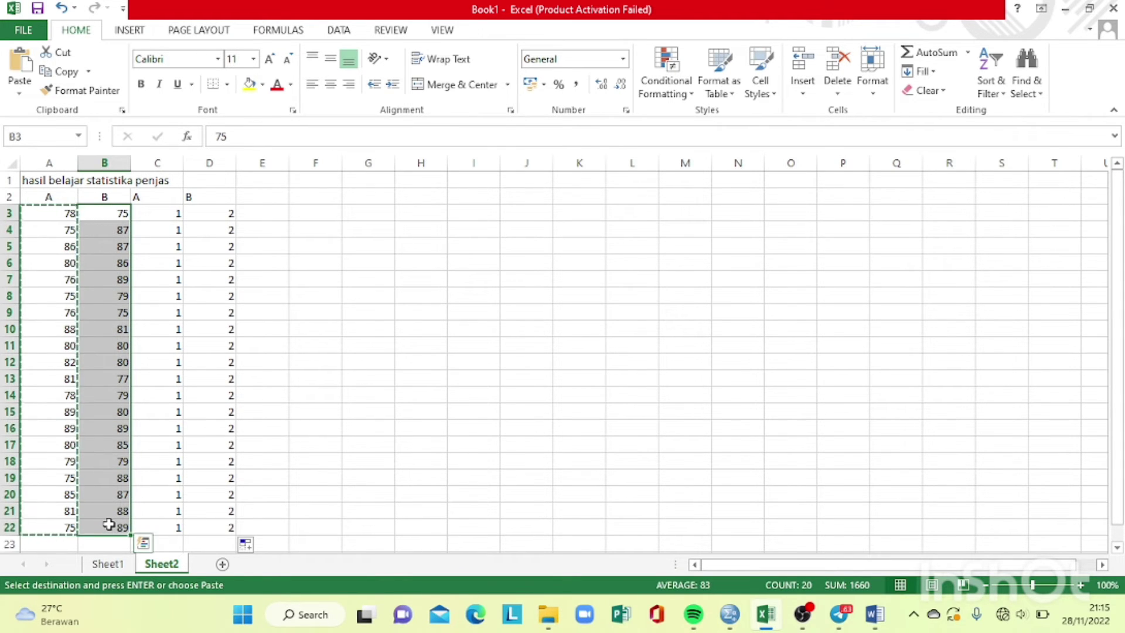
pyautogui.hotkey('ctrl', 'c')
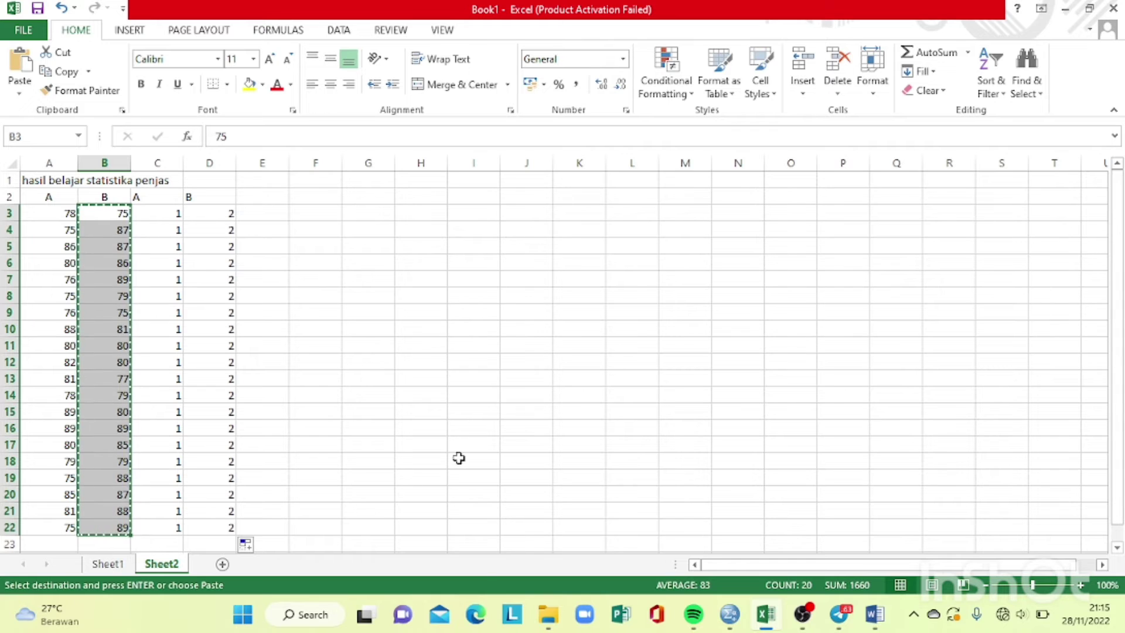
pyautogui.click(731, 613)
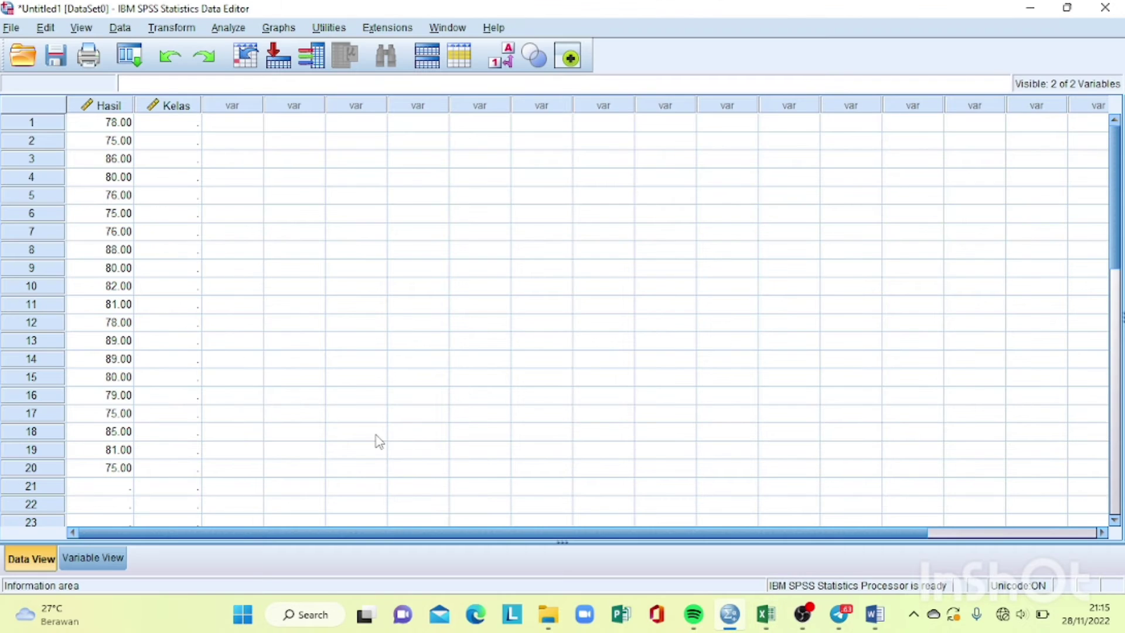
pyautogui.click(119, 487)
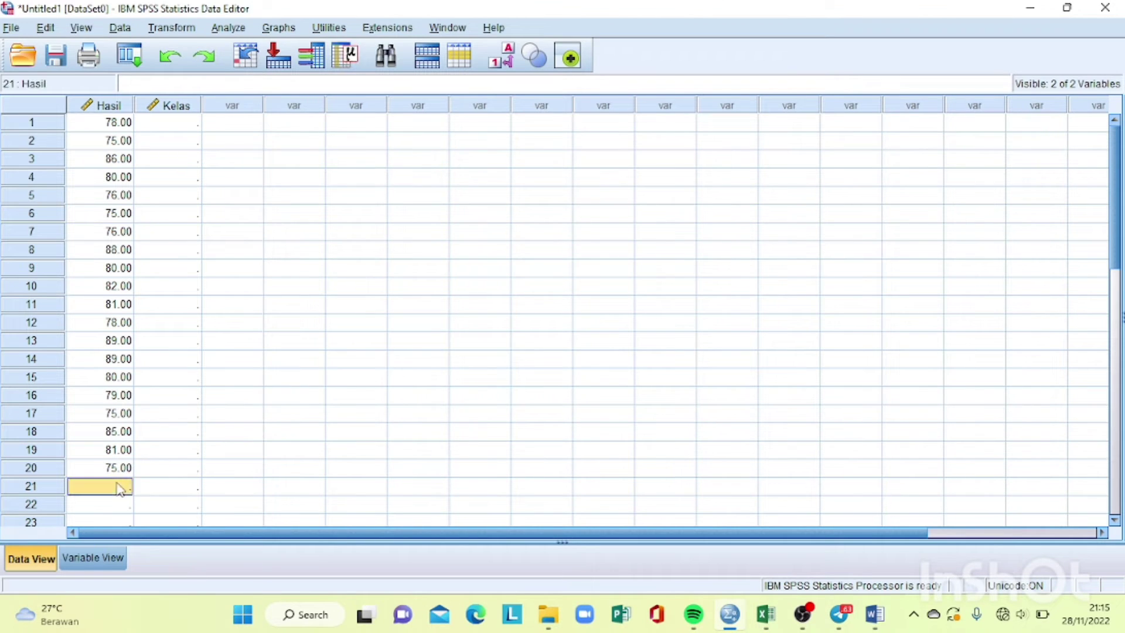
pyautogui.hotkey('ctrl', 'v')
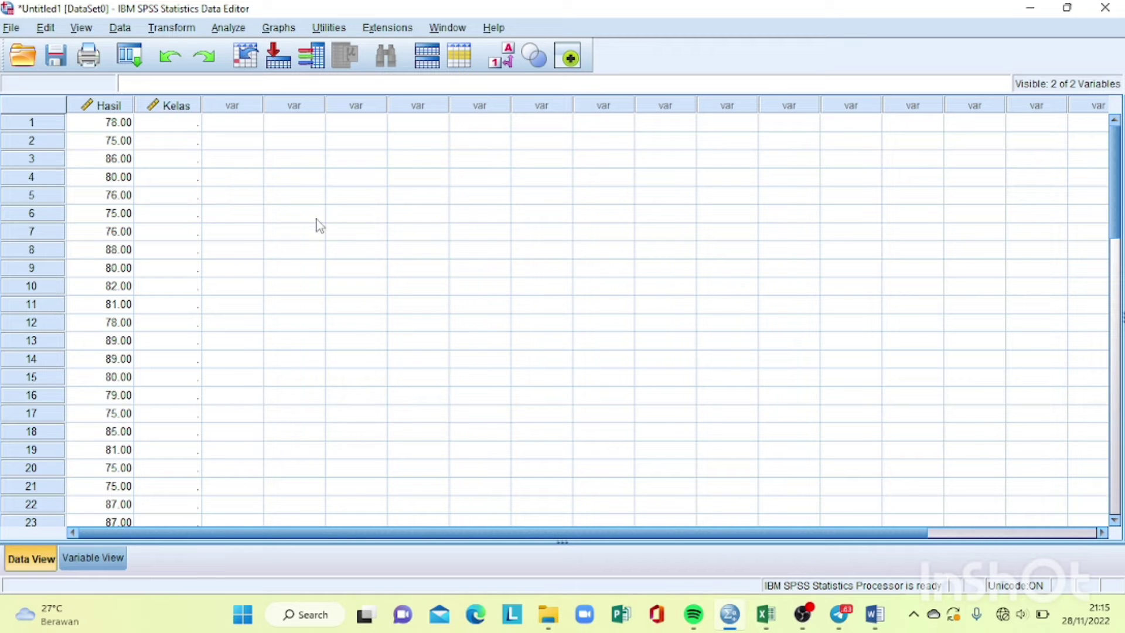
# Copy the class A codes in C3:C22 from Excel into the Kelas column in SPSS, starting at row 1
pyautogui.click(766, 615)
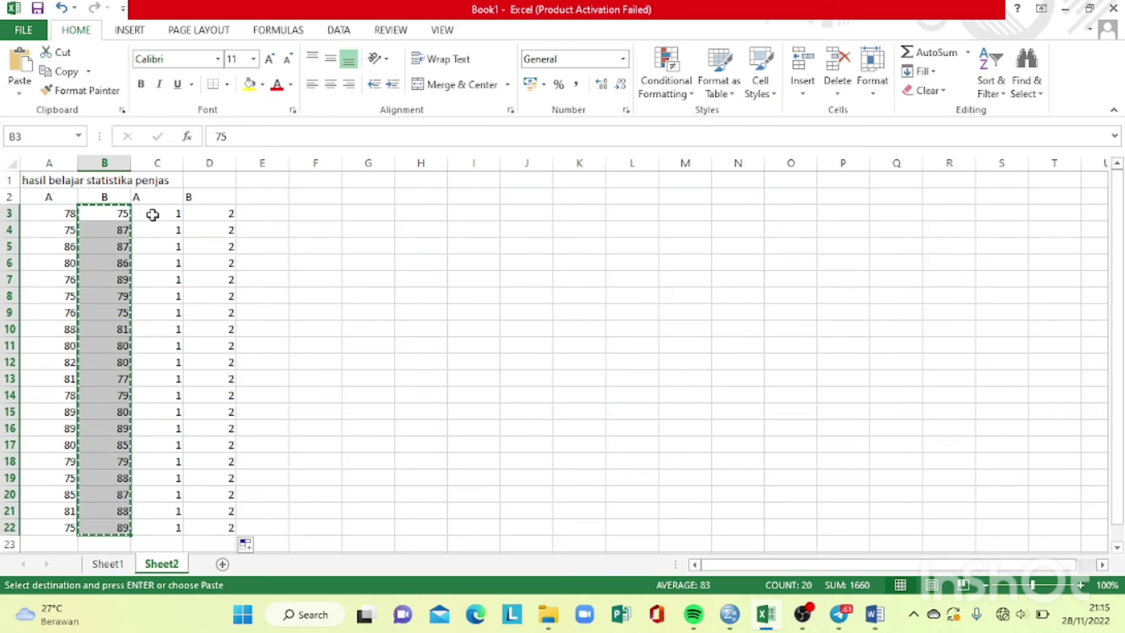
pyautogui.click(158, 241)
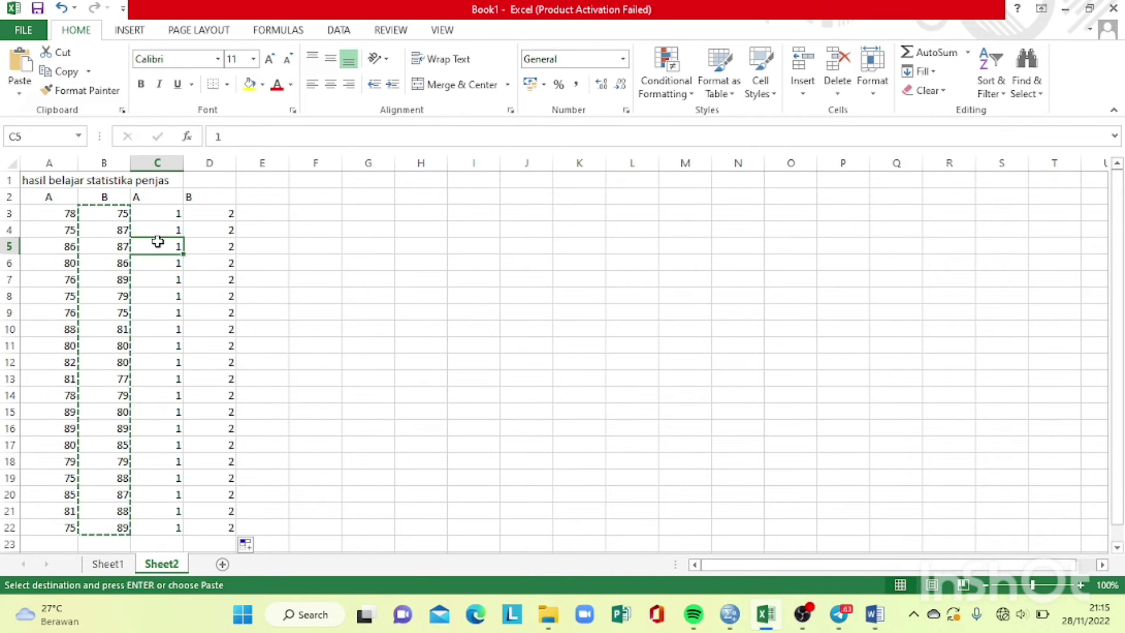
pyautogui.moveTo(152, 214); pyautogui.dragTo(158, 528)
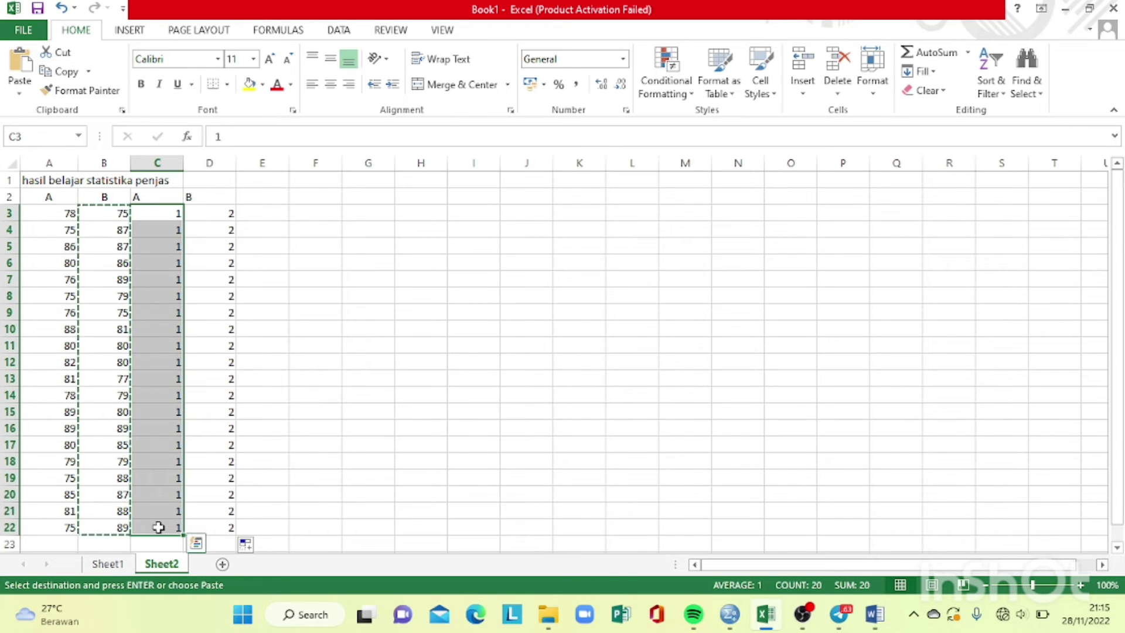
pyautogui.hotkey('ctrl', 'c')
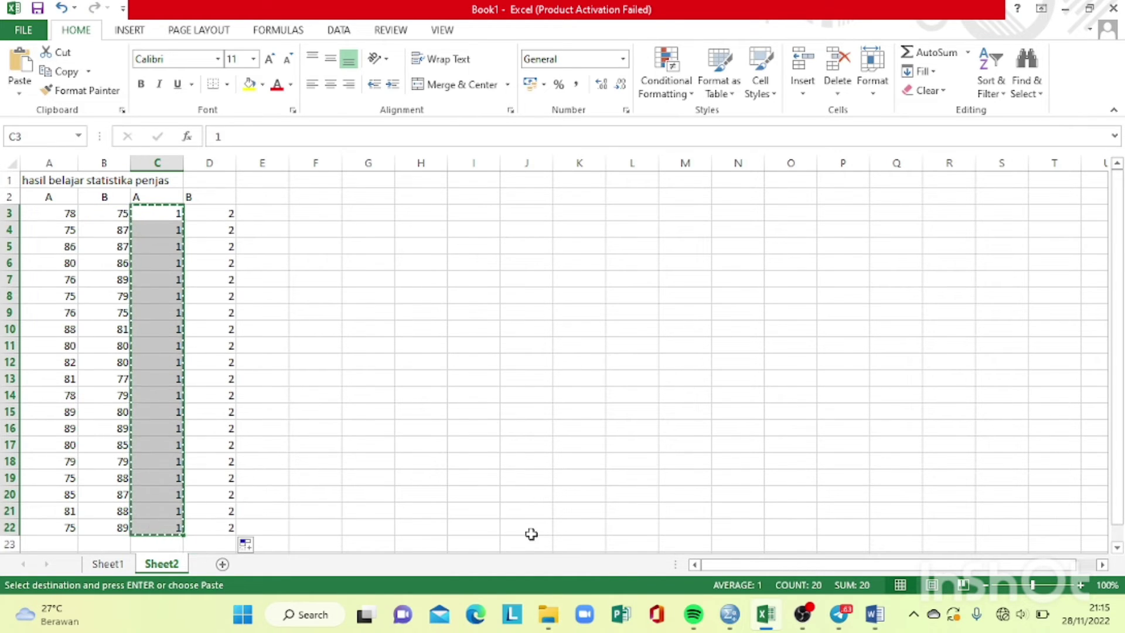
pyautogui.click(730, 613)
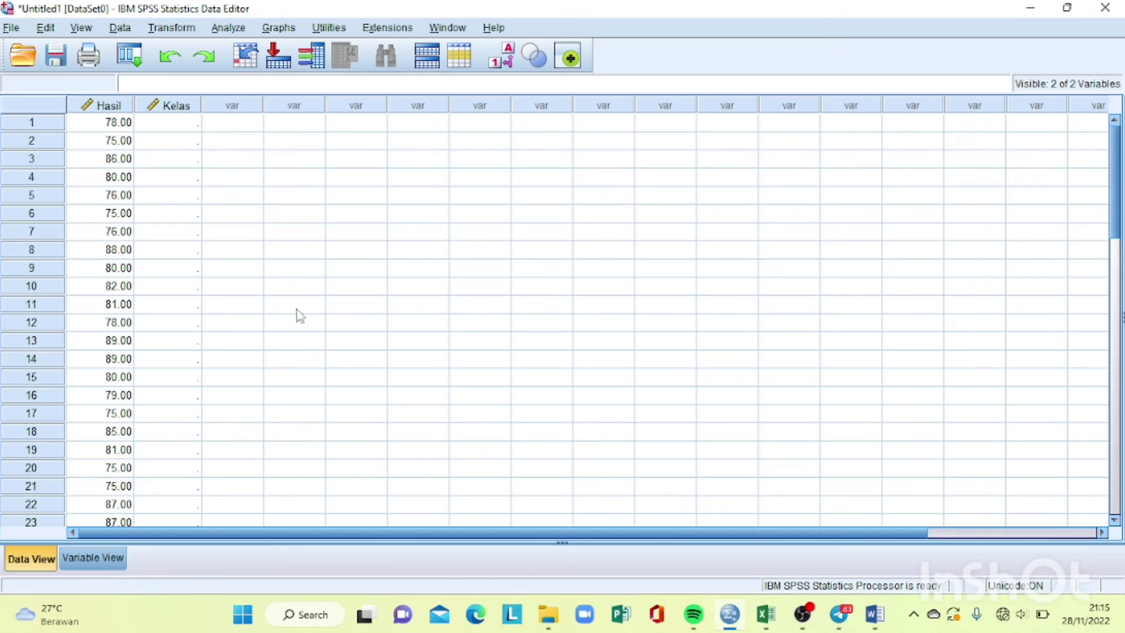
pyautogui.click(151, 128)
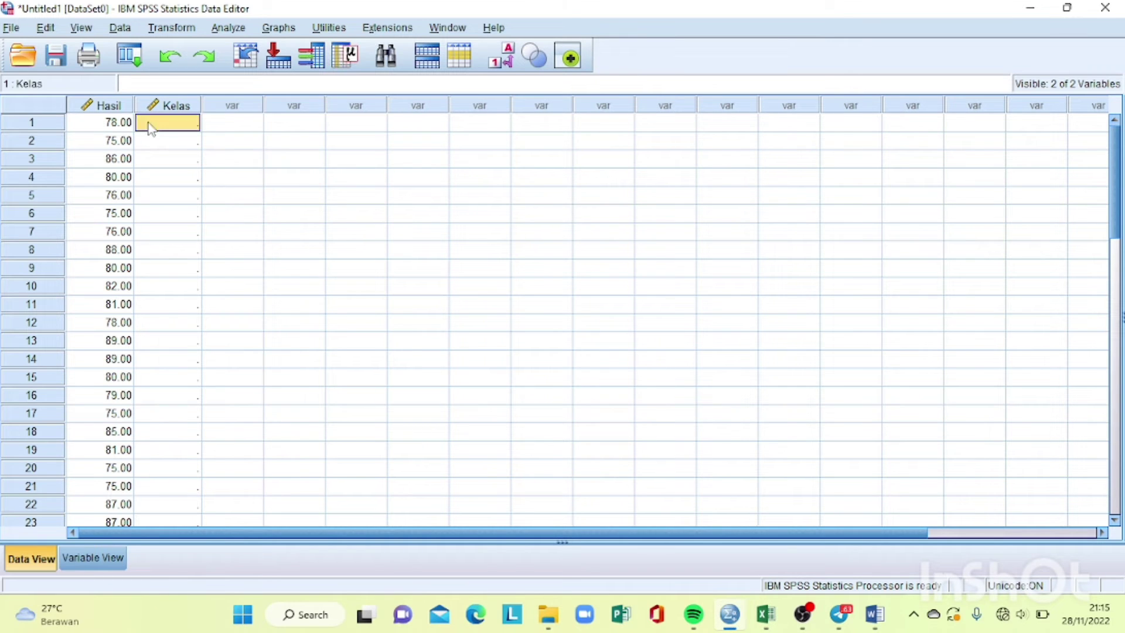
pyautogui.hotkey('ctrl', 'v')
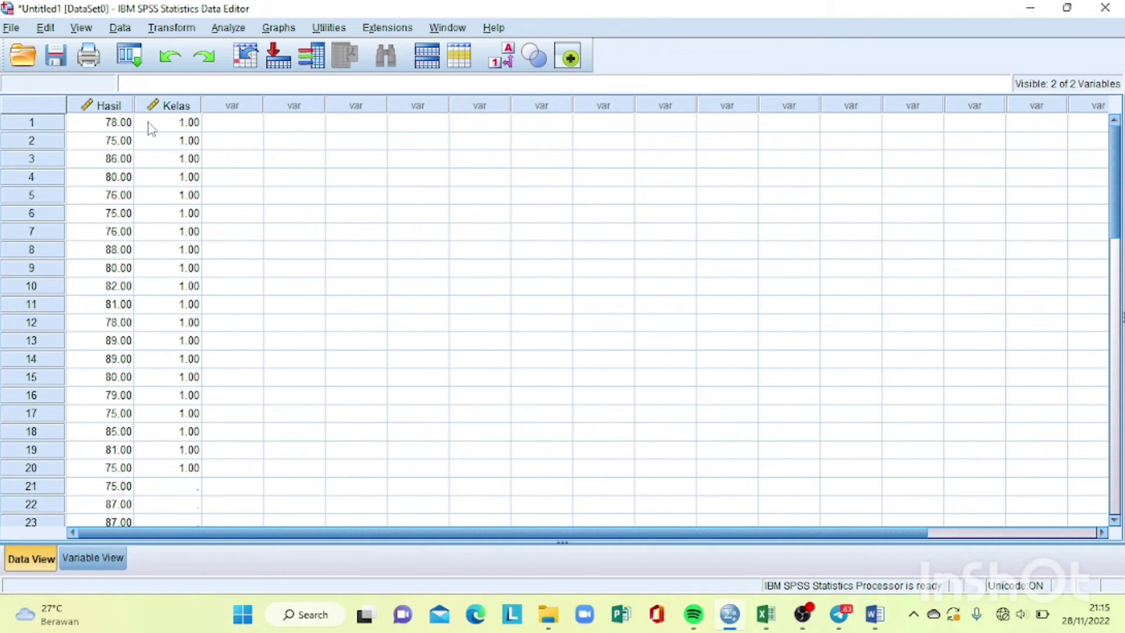
# Copy the class B codes in D3:D22 from Excel and append them to the Kelas column in SPSS from row 21
pyautogui.click(169, 487)
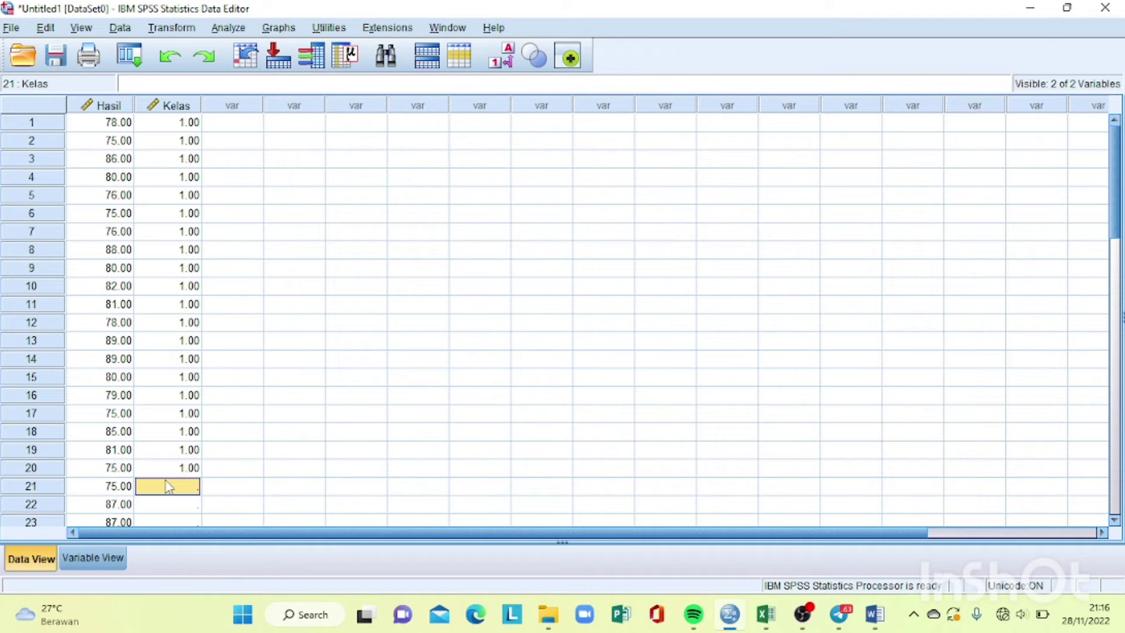
pyautogui.click(765, 612)
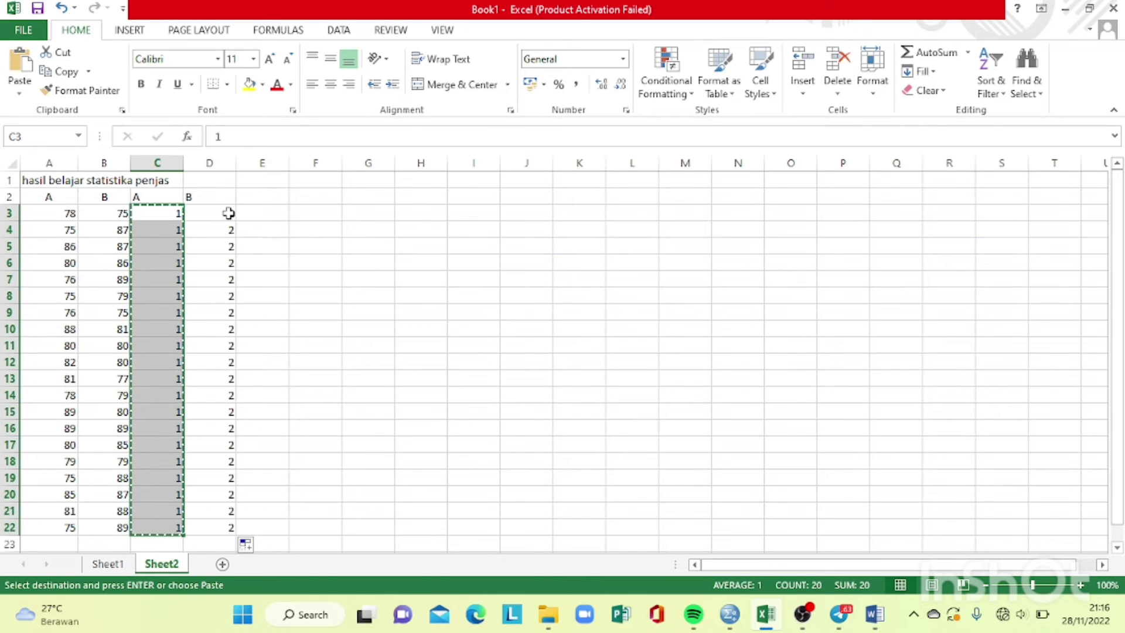
pyautogui.moveTo(228, 212); pyautogui.dragTo(223, 525)
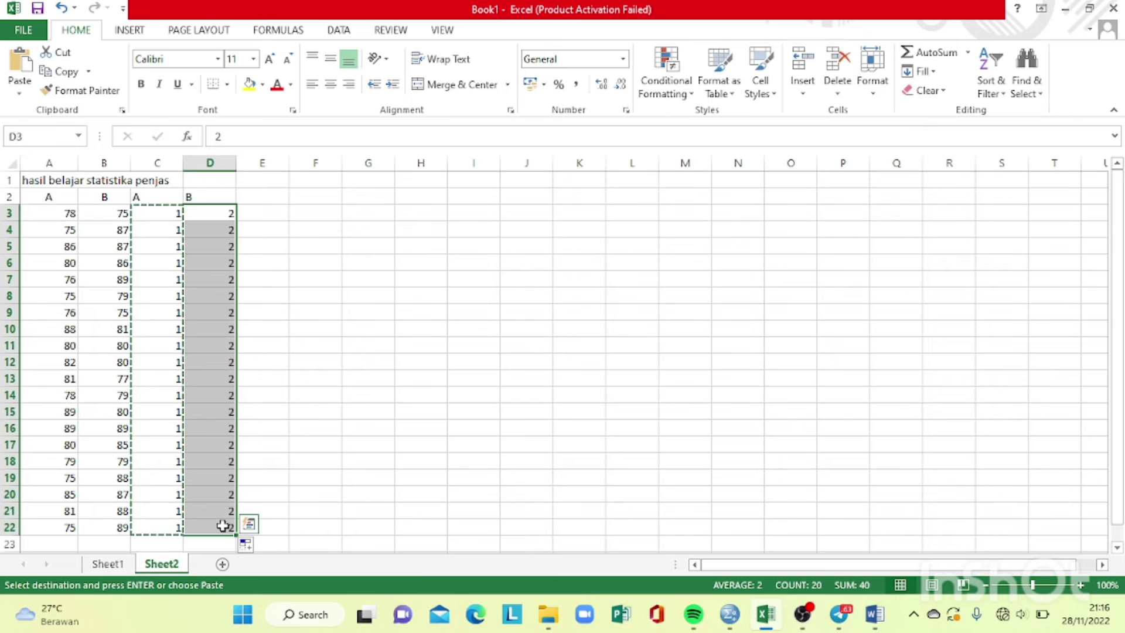
pyautogui.hotkey('ctrl', 'c')
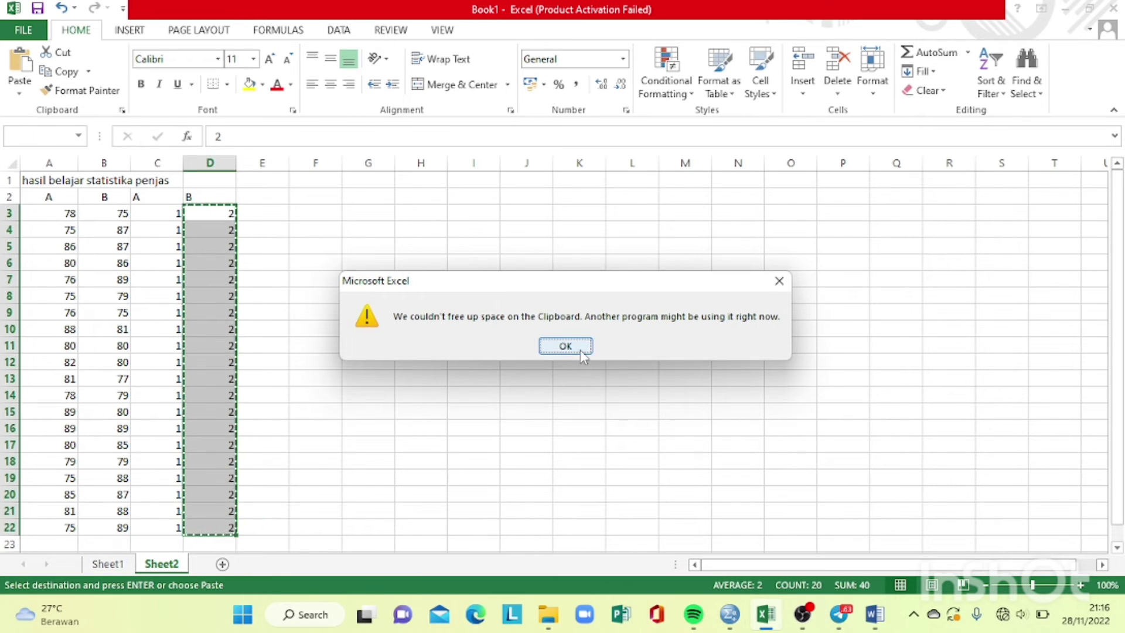
pyautogui.click(577, 350)
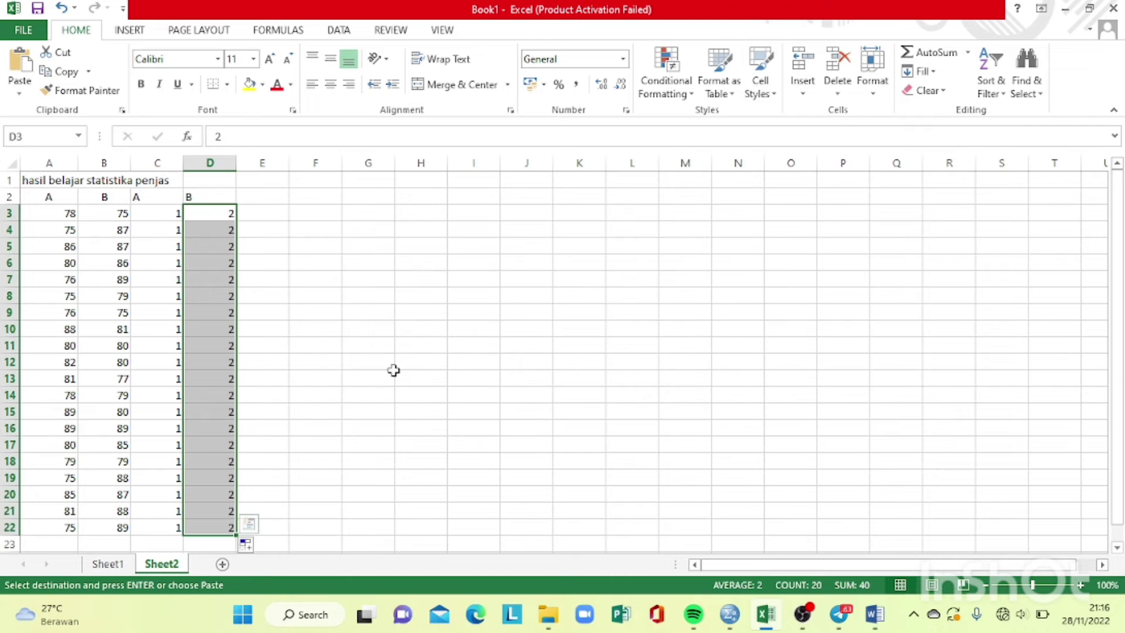
pyautogui.hotkey('ctrl', 'c')
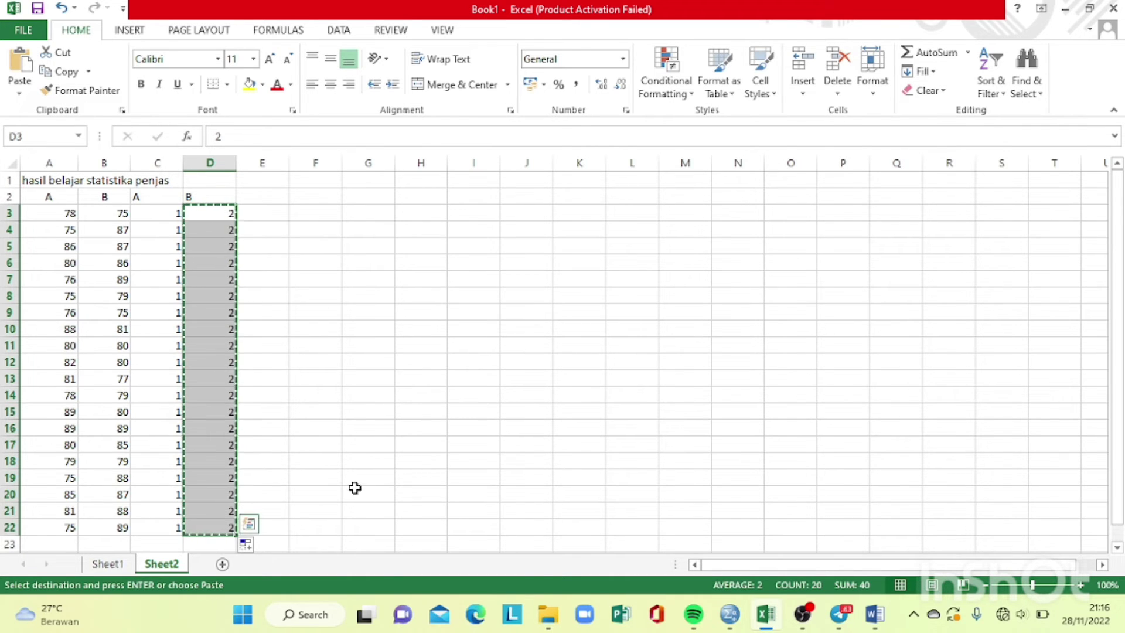
pyautogui.click(728, 612)
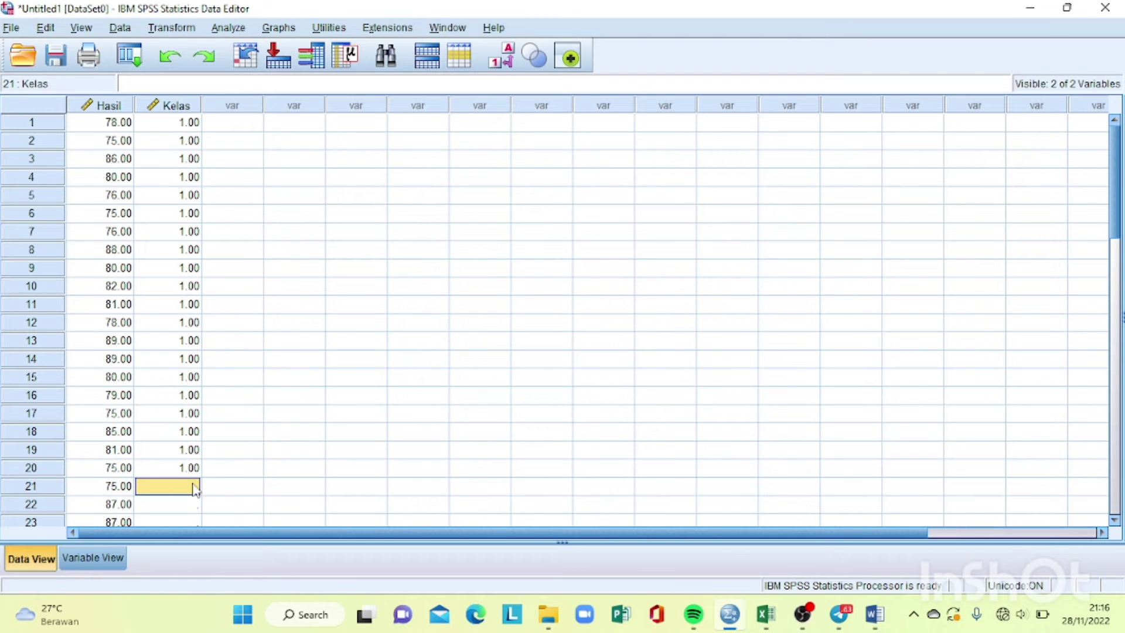
pyautogui.hotkey('ctrl', 'v')
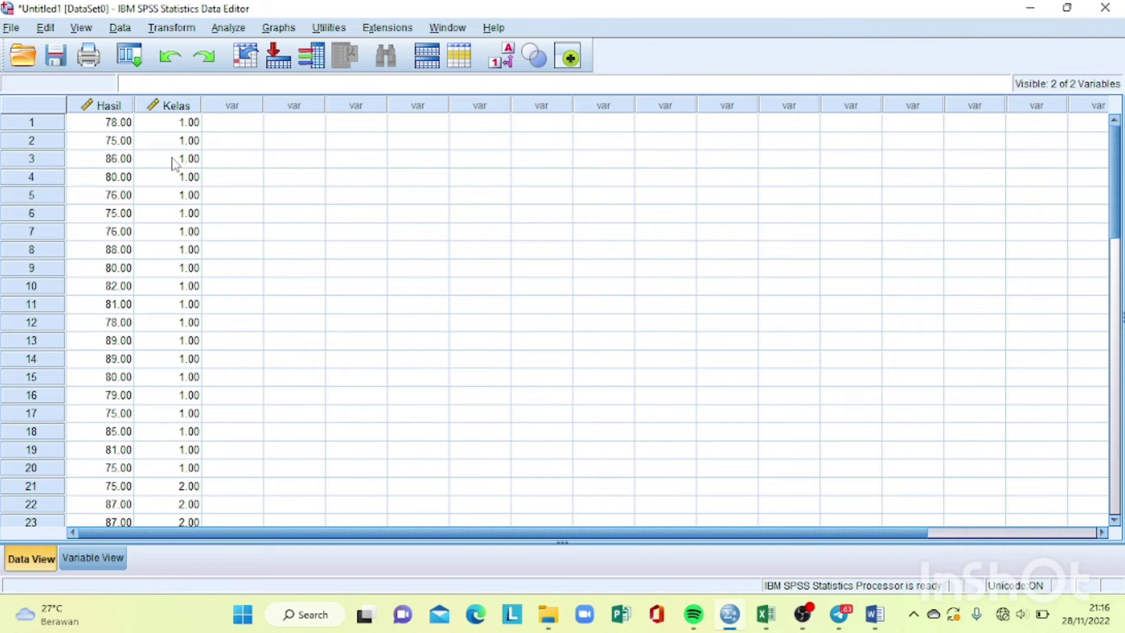
# Start an Independent-Samples T Test and assign hasil belajar penjas as the test variable
pyautogui.click(229, 29)
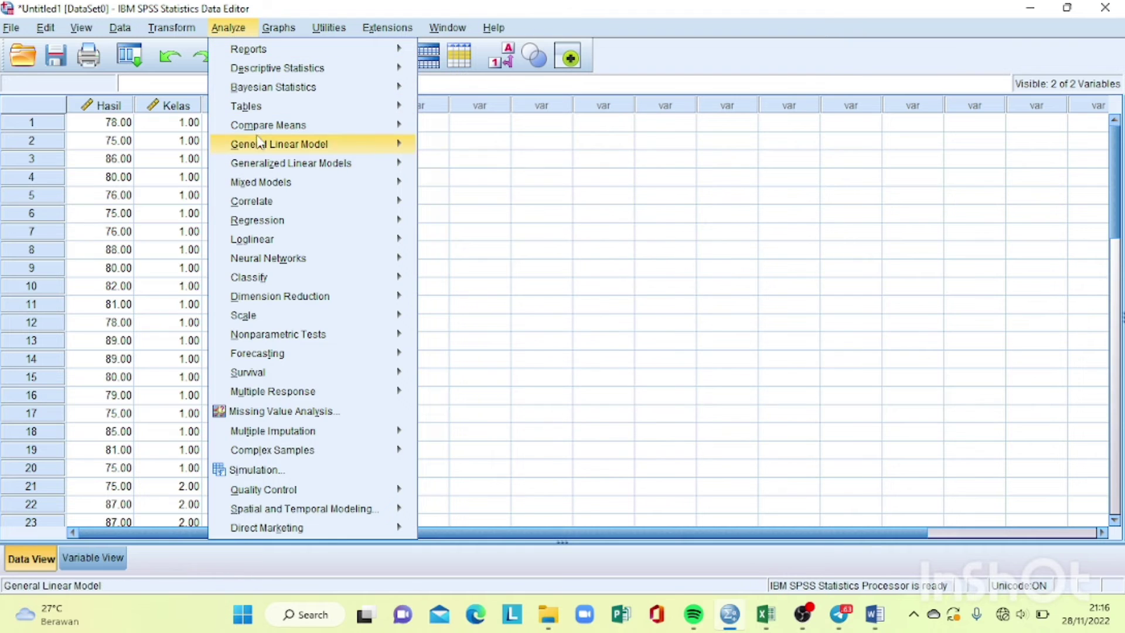
pyautogui.moveTo(256, 127)
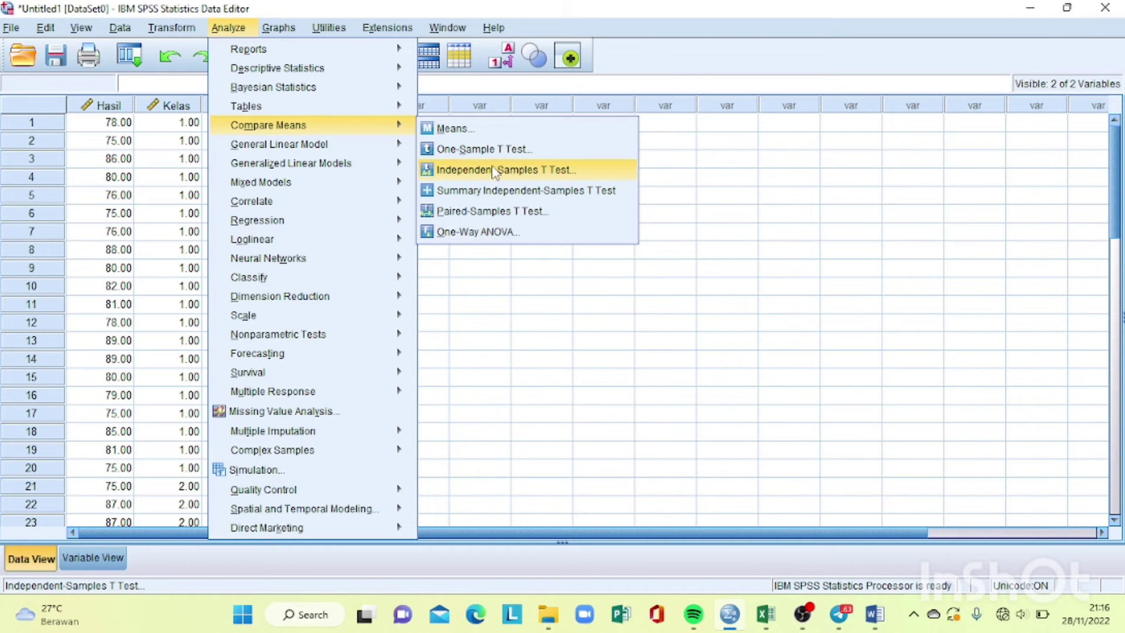
pyautogui.click(494, 169)
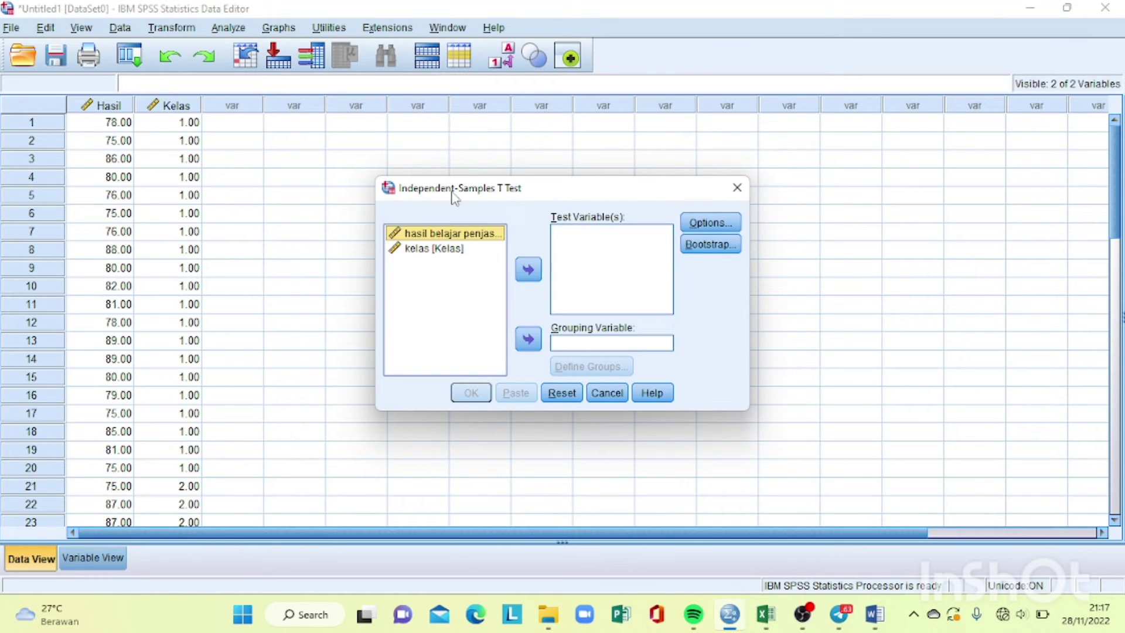
pyautogui.click(529, 268)
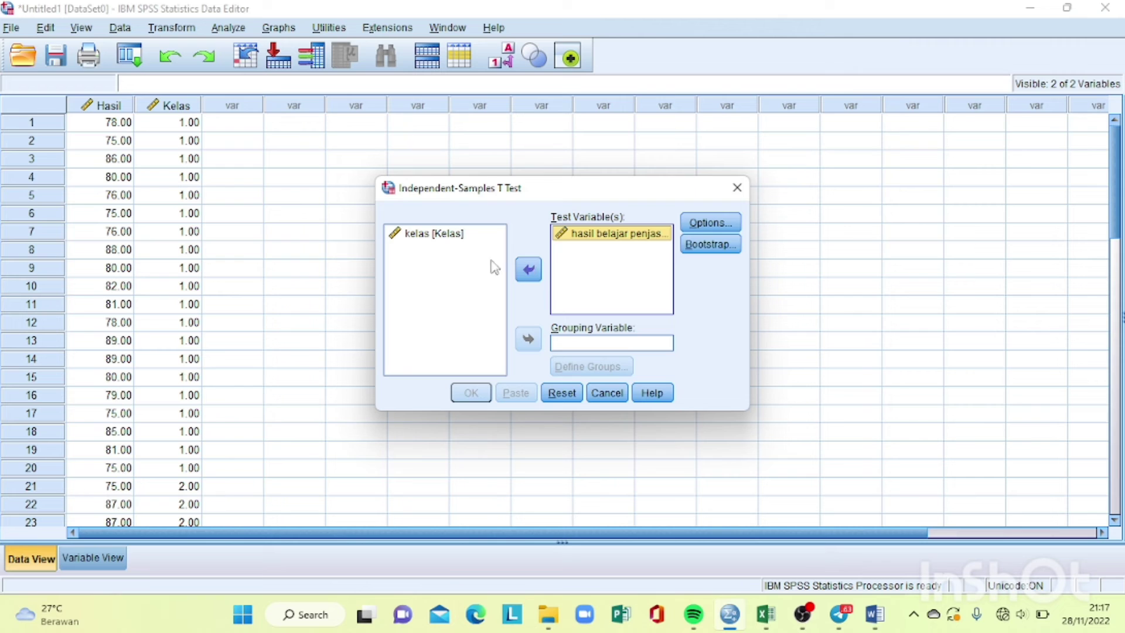
# Assign kelas as the grouping variable, define Group 1 as 1 and Group 2 as 2, and run the t-test
pyautogui.click(449, 237)
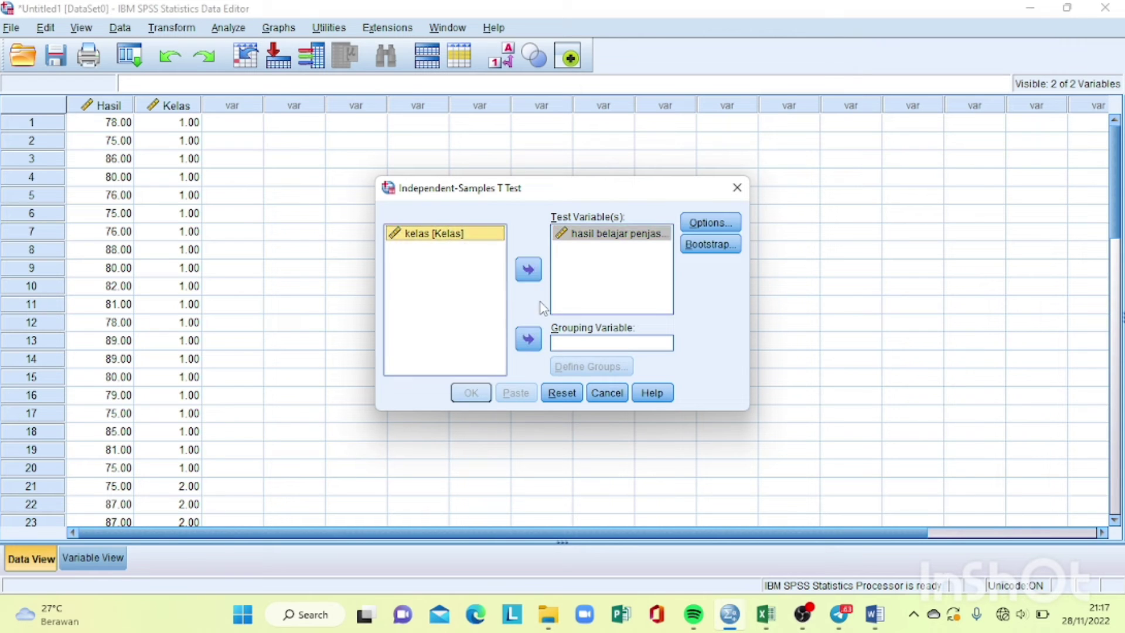
pyautogui.click(530, 340)
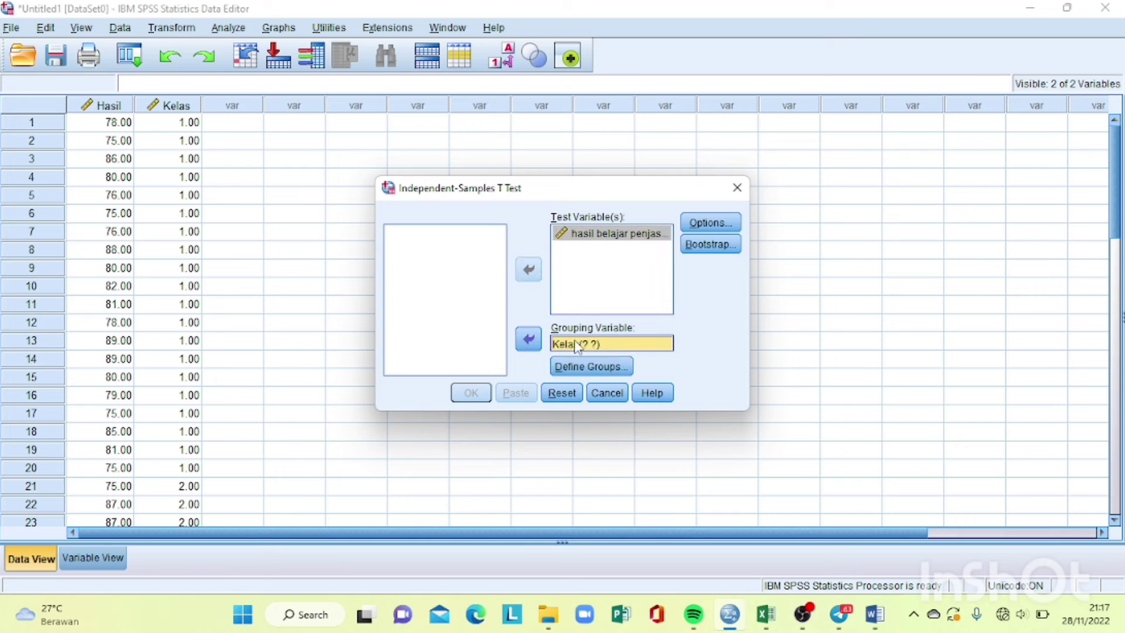
pyautogui.click(570, 368)
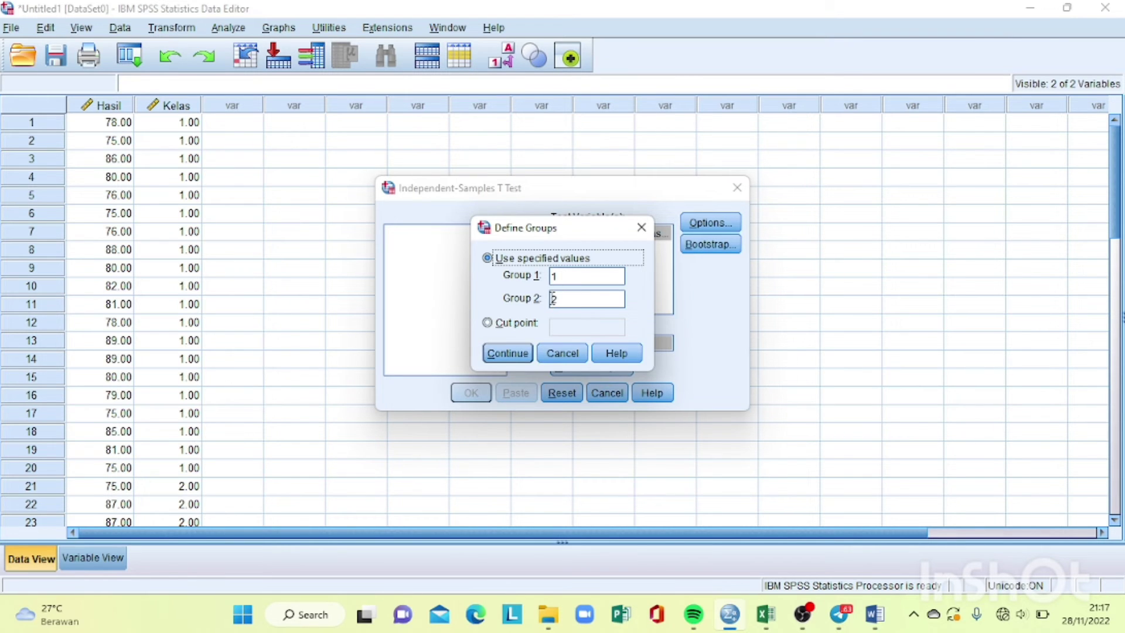
pyautogui.click(507, 353)
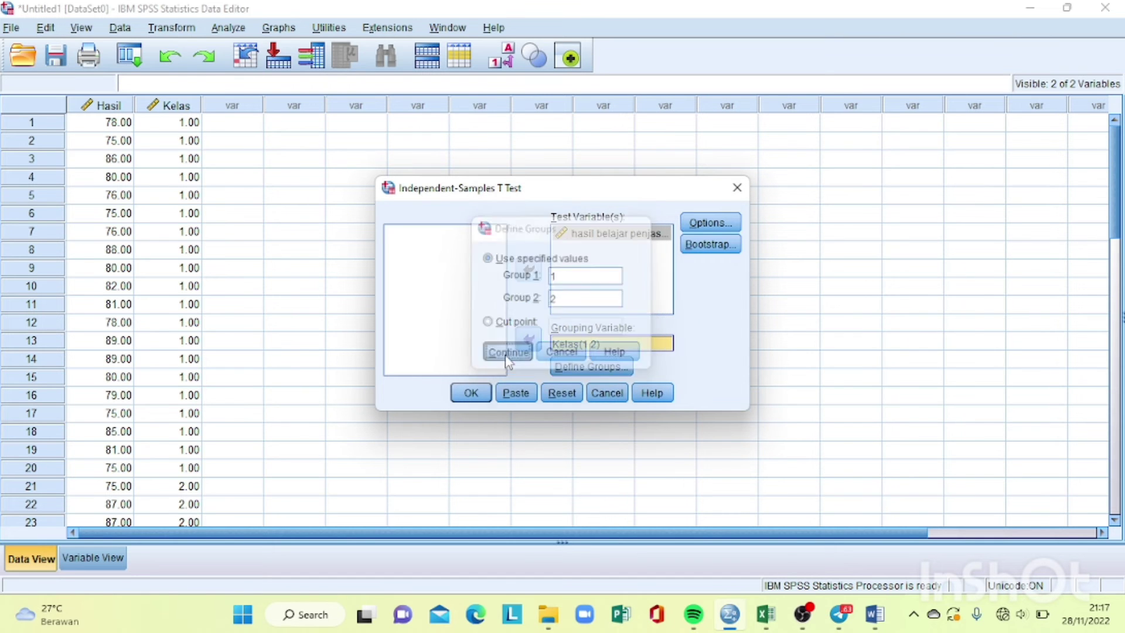
pyautogui.click(471, 393)
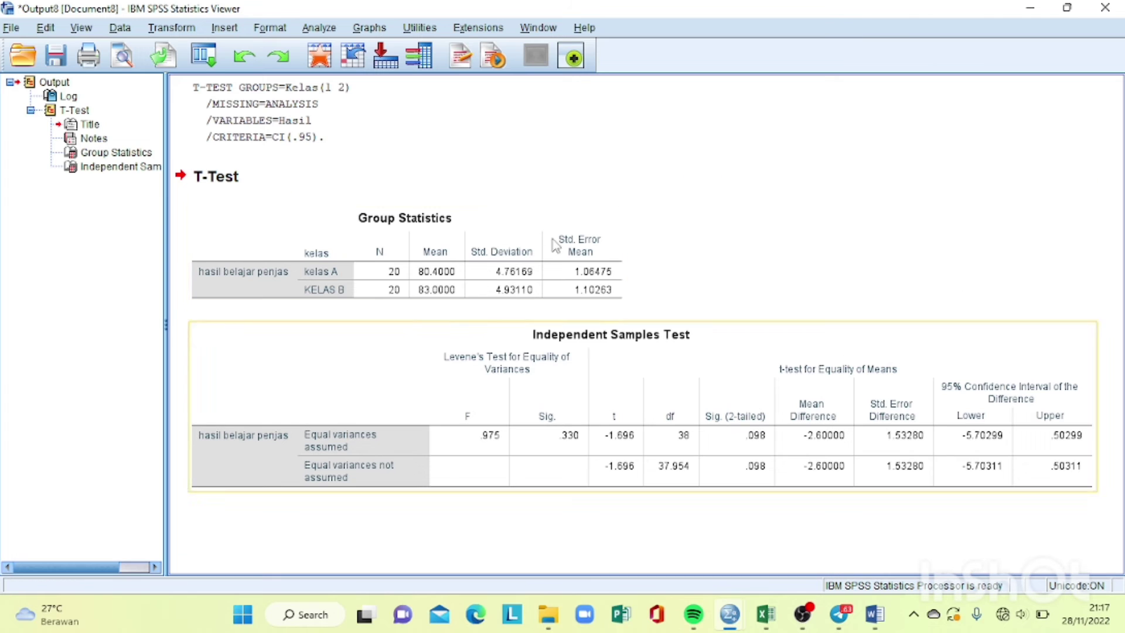
# Examine the Group Statistics and Independent Samples Test tables, comparing the class means and the two-tailed significance
pyautogui.click(486, 208)
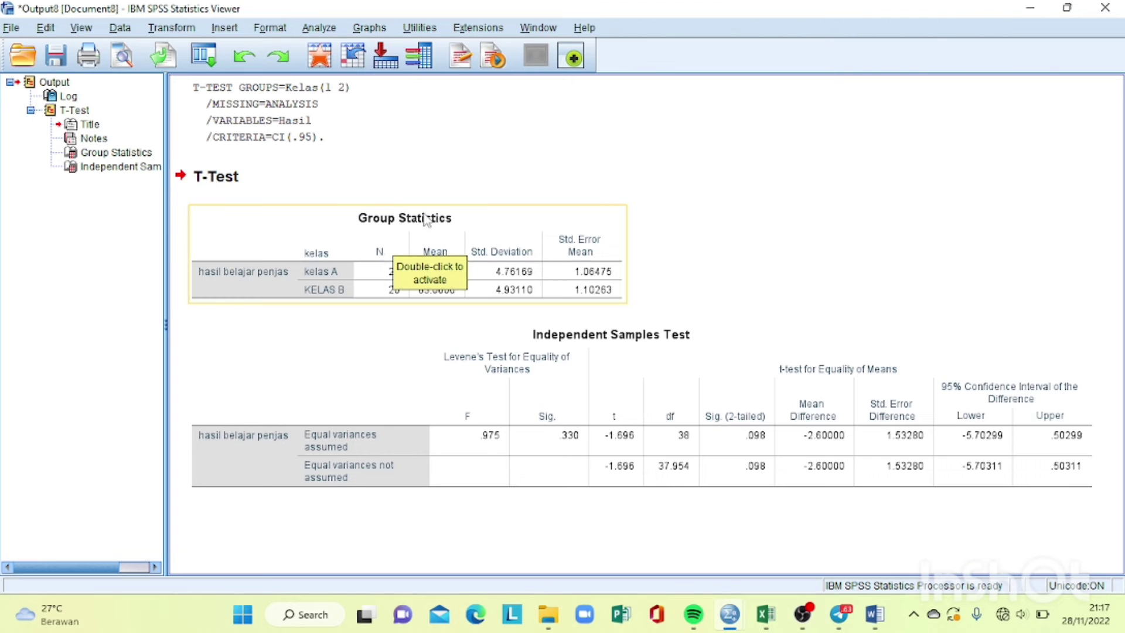
pyautogui.click(546, 405)
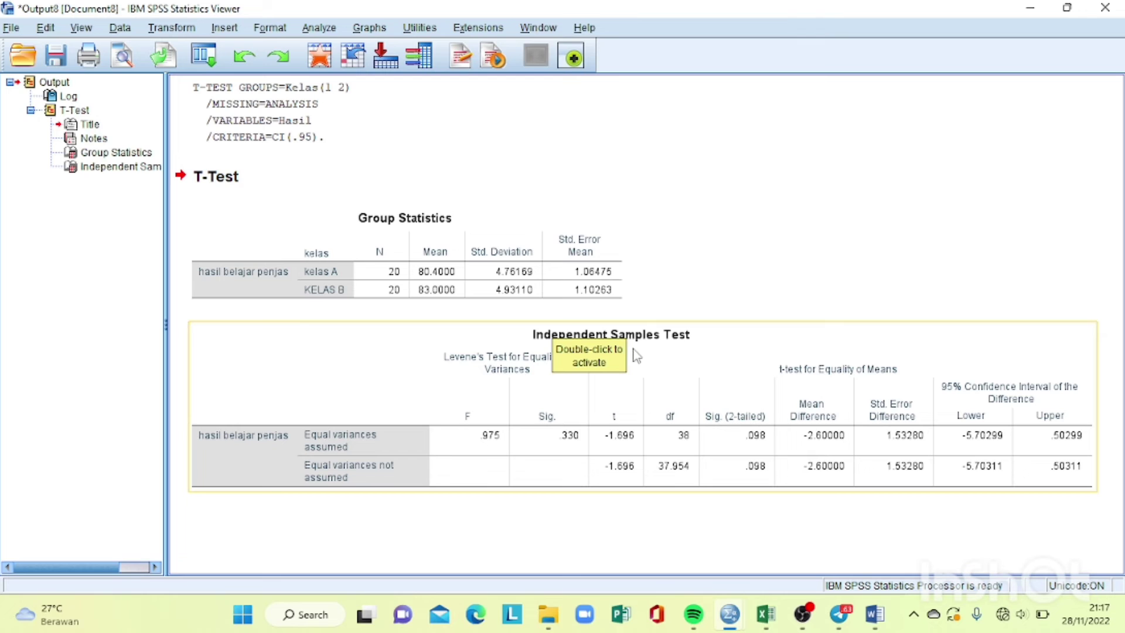
pyautogui.click(417, 276)
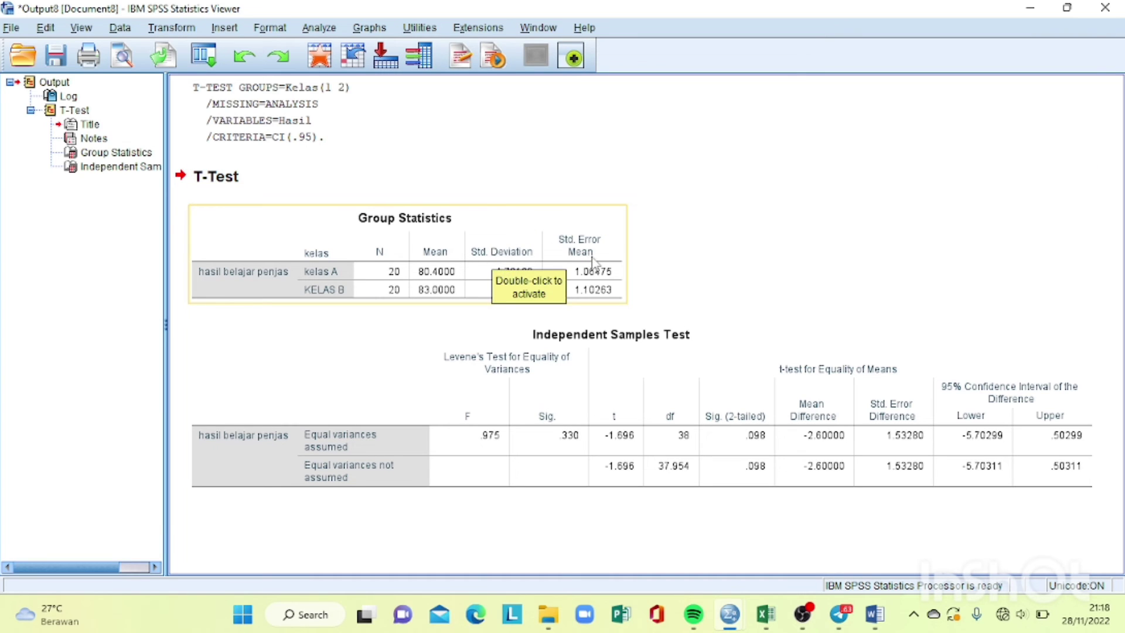
pyautogui.click(477, 129)
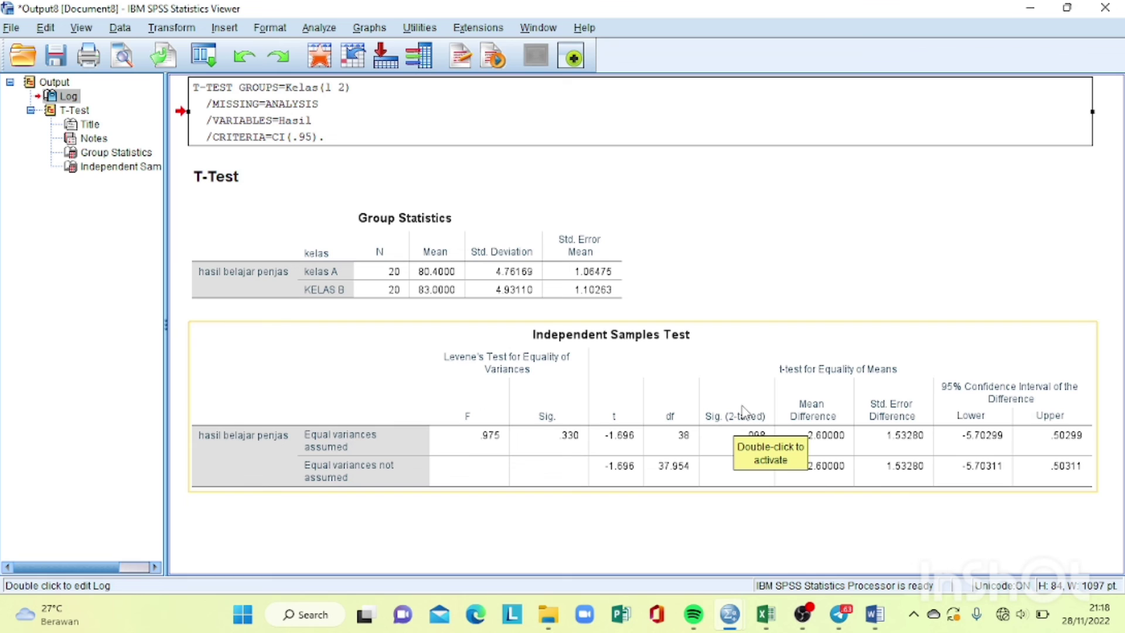
pyautogui.click(726, 443)
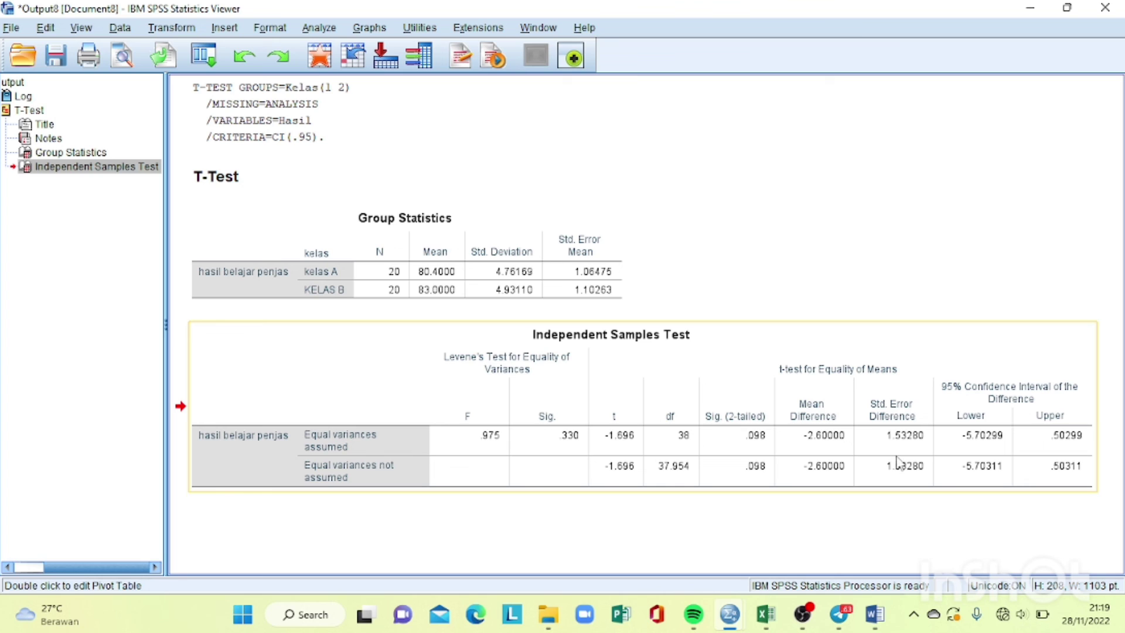
pyautogui.click(1000, 393)
pyautogui.click(810, 614)
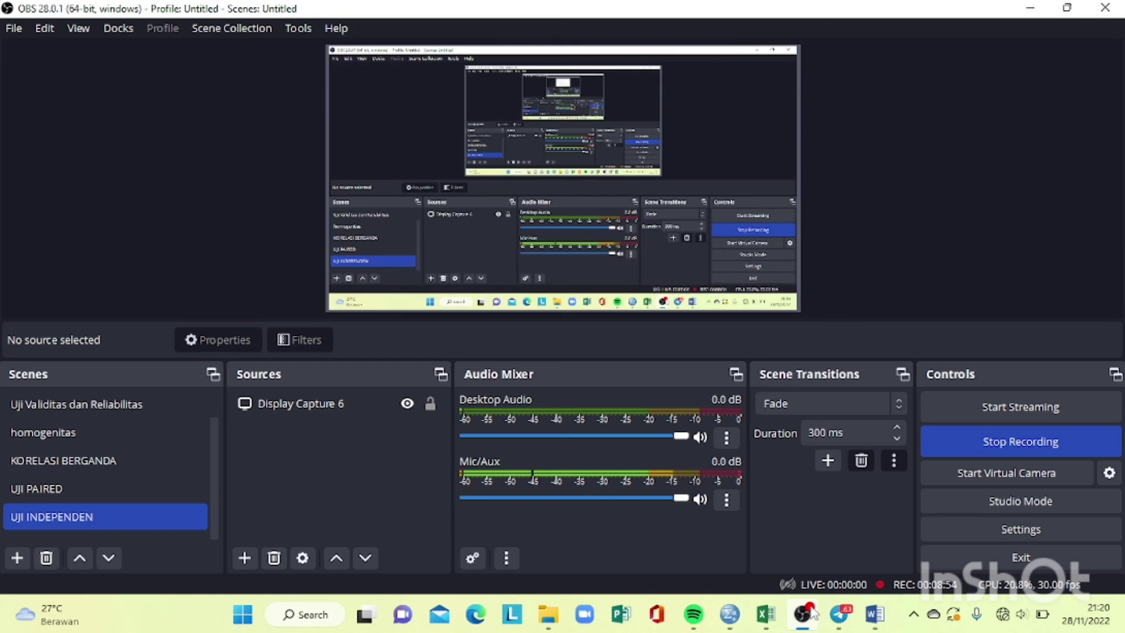